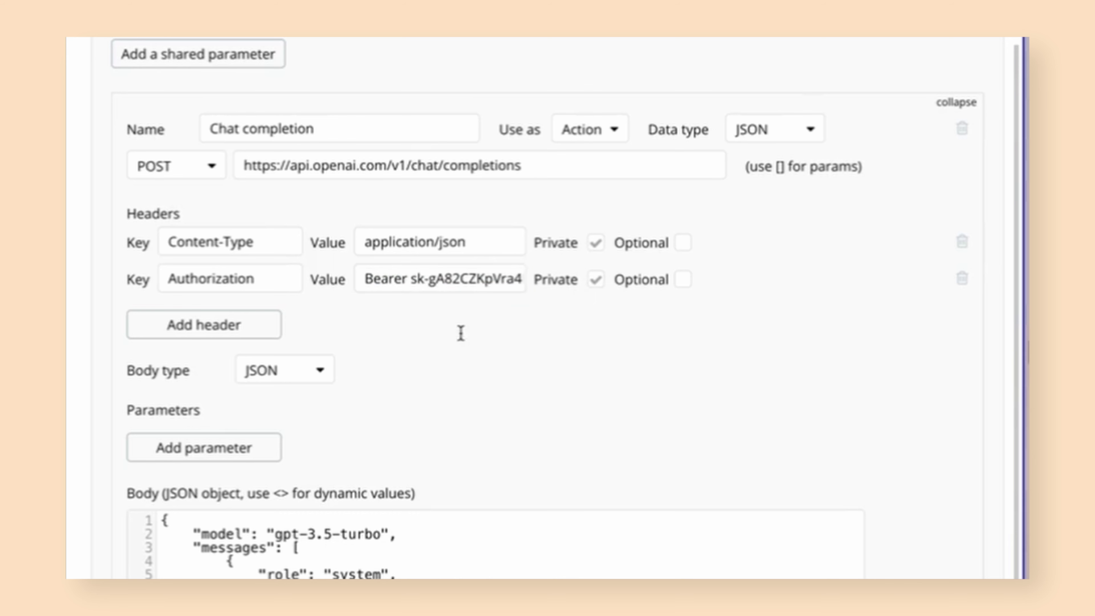
Compare the Chat completion call's authorization header and JSON body with the "Create chat completion" example request in the OpenAI API reference.
drag(408, 278, 516, 313)
click(509, 338)
click(446, 380)
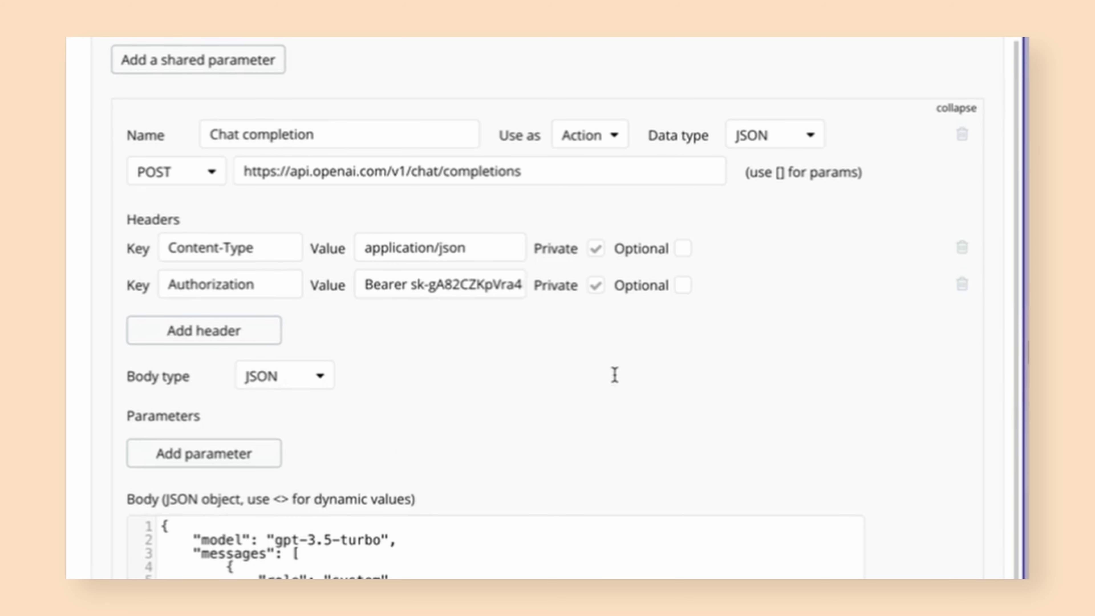
scroll(613, 375, down, 5)
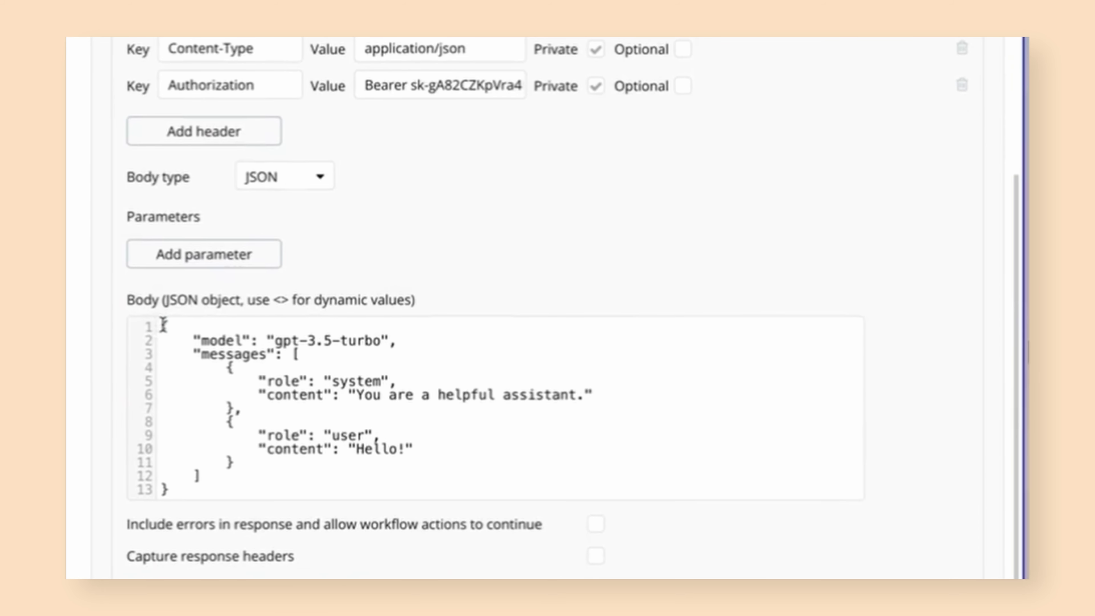
drag(164, 325, 417, 501)
click(355, 473)
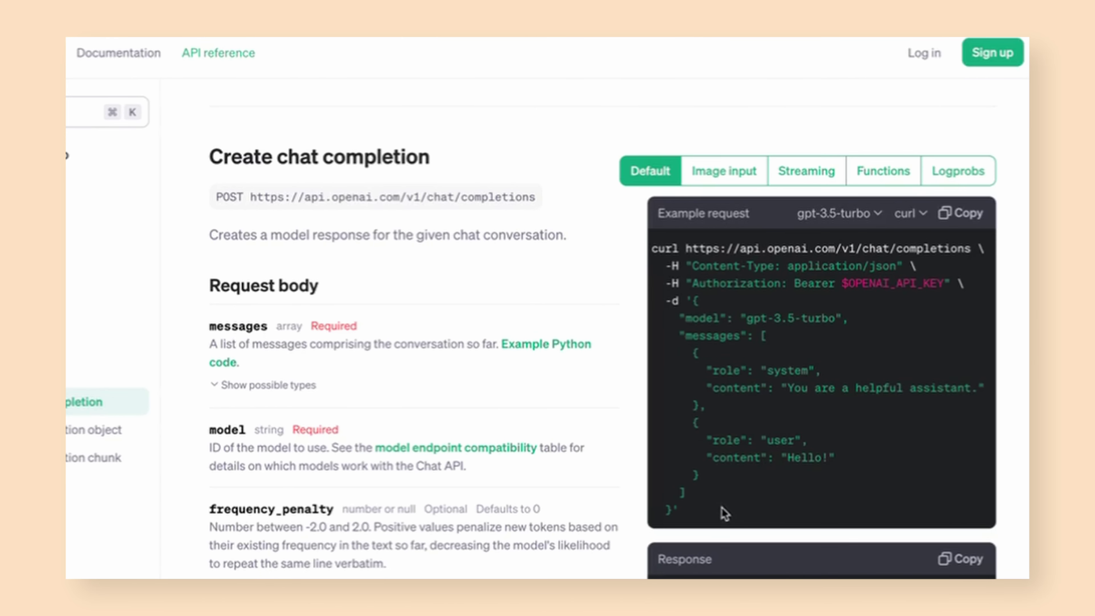
drag(726, 511, 681, 355)
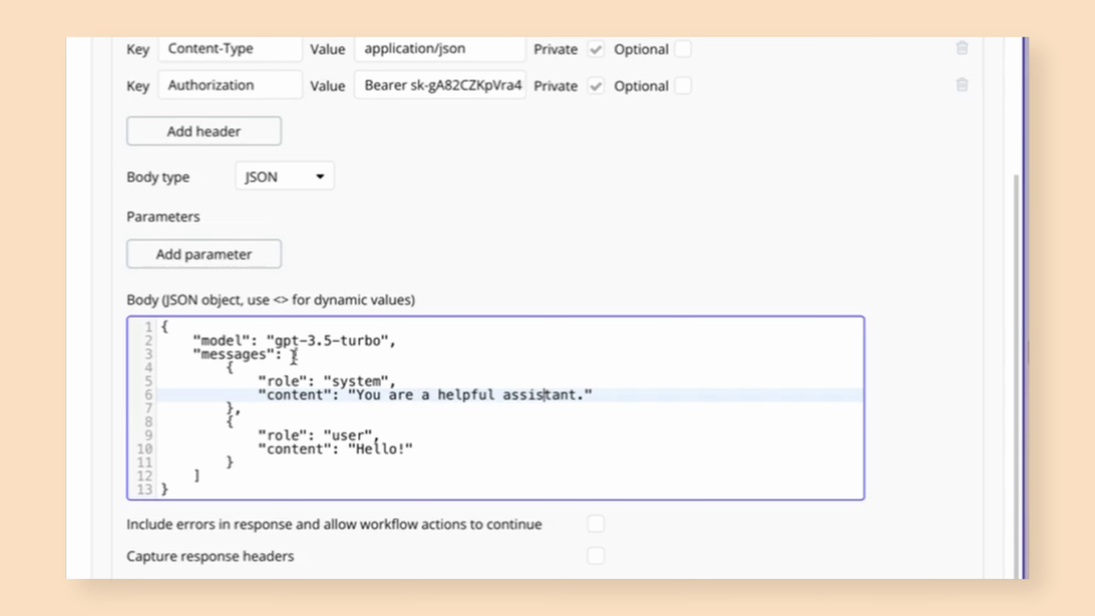
Examine the model value, the messages array and the system and user roles in the call's JSON body.
drag(275, 340, 382, 340)
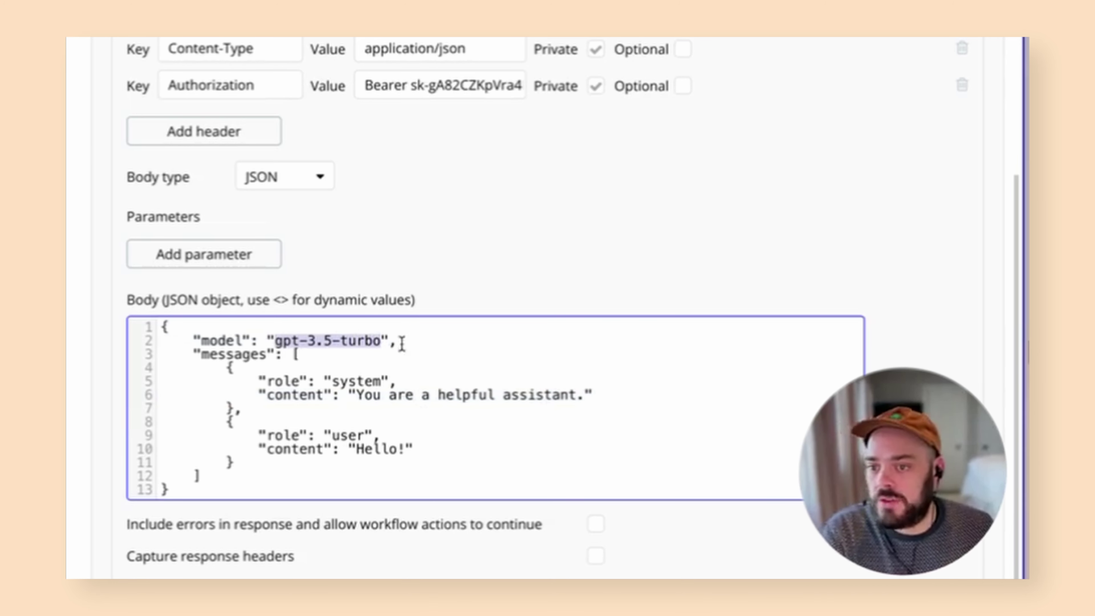
drag(381, 341, 304, 343)
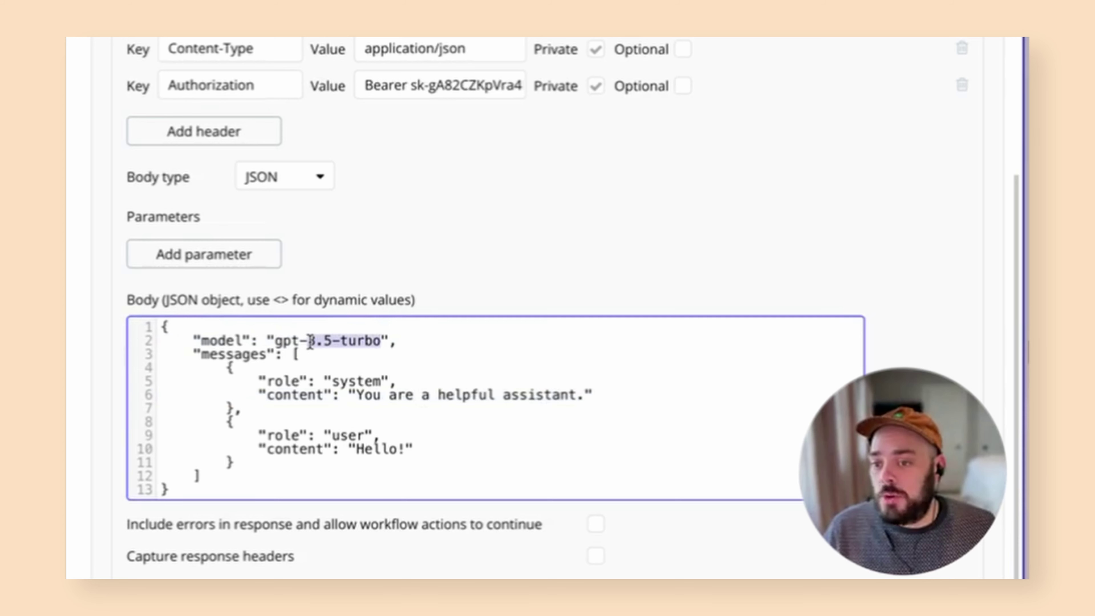
click(303, 341)
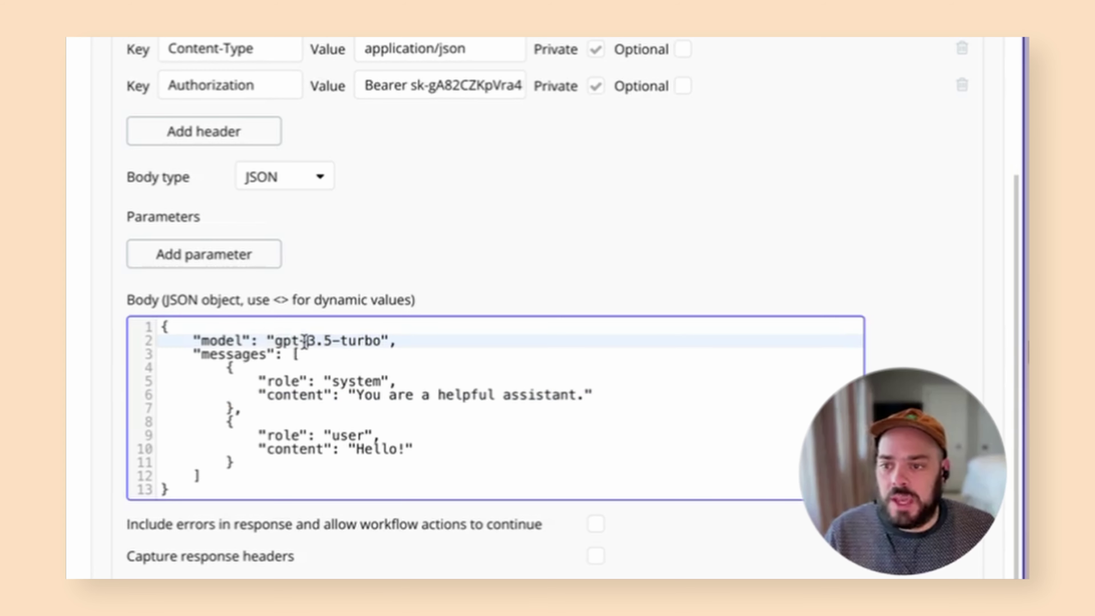
drag(274, 341, 382, 341)
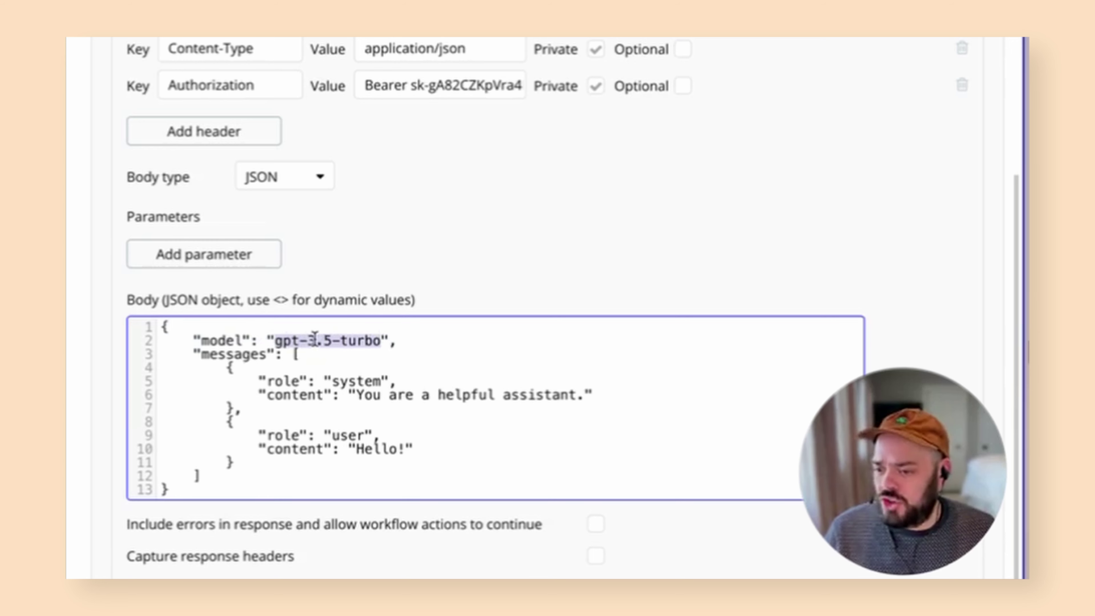
drag(379, 340, 275, 340)
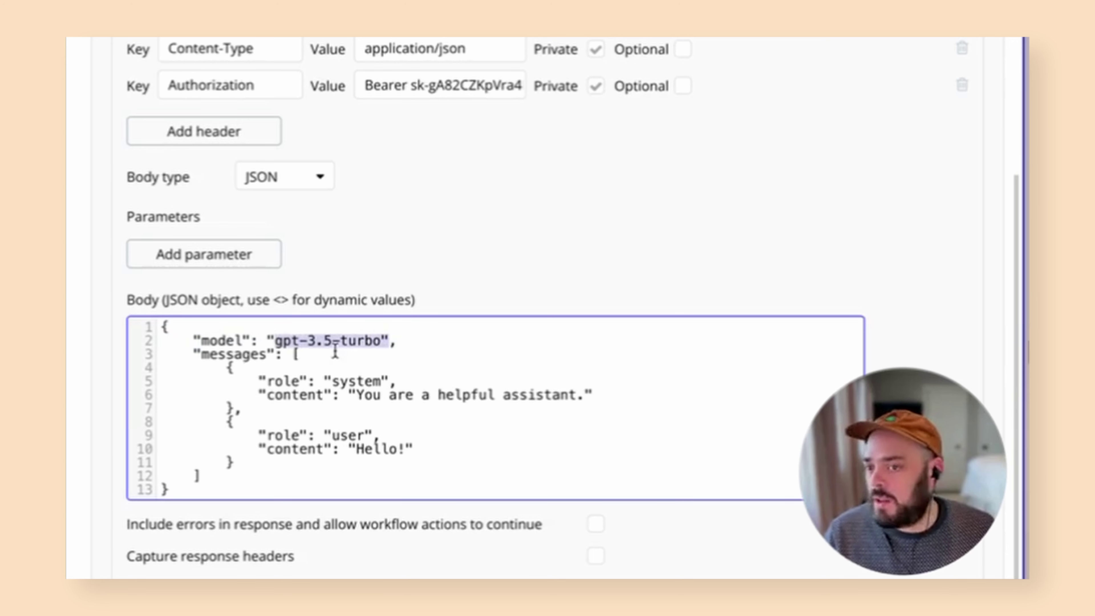
click(311, 368)
drag(193, 354, 284, 354)
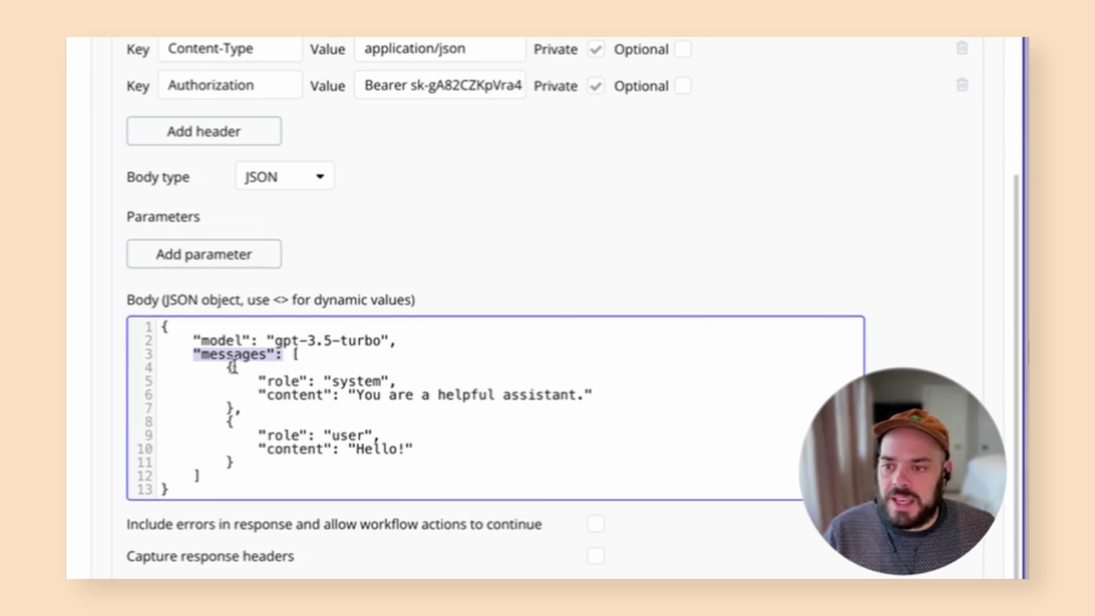
drag(256, 379, 583, 395)
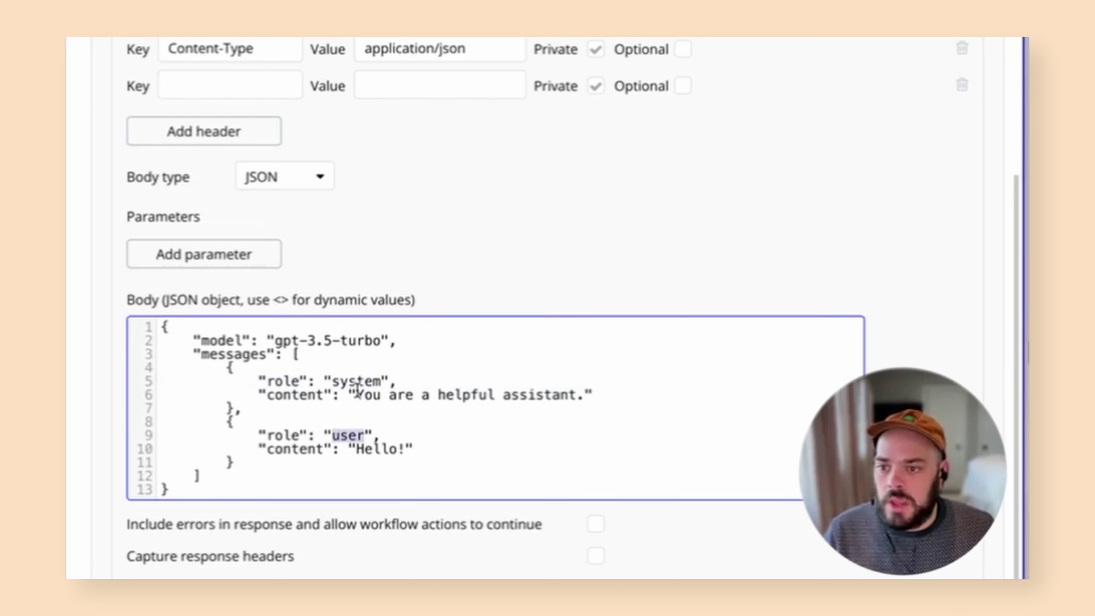
Set the system content to "You are a helpful recipe generation wizard. You will take a user input and generate a recipe based on what they ask for.".
drag(356, 395, 585, 395)
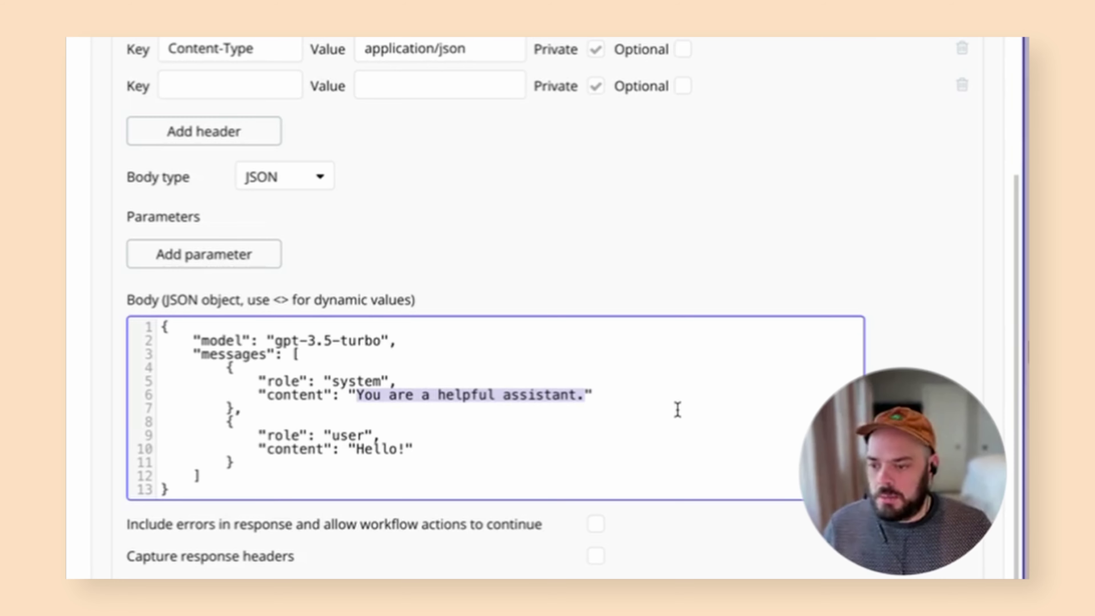
text(Y)
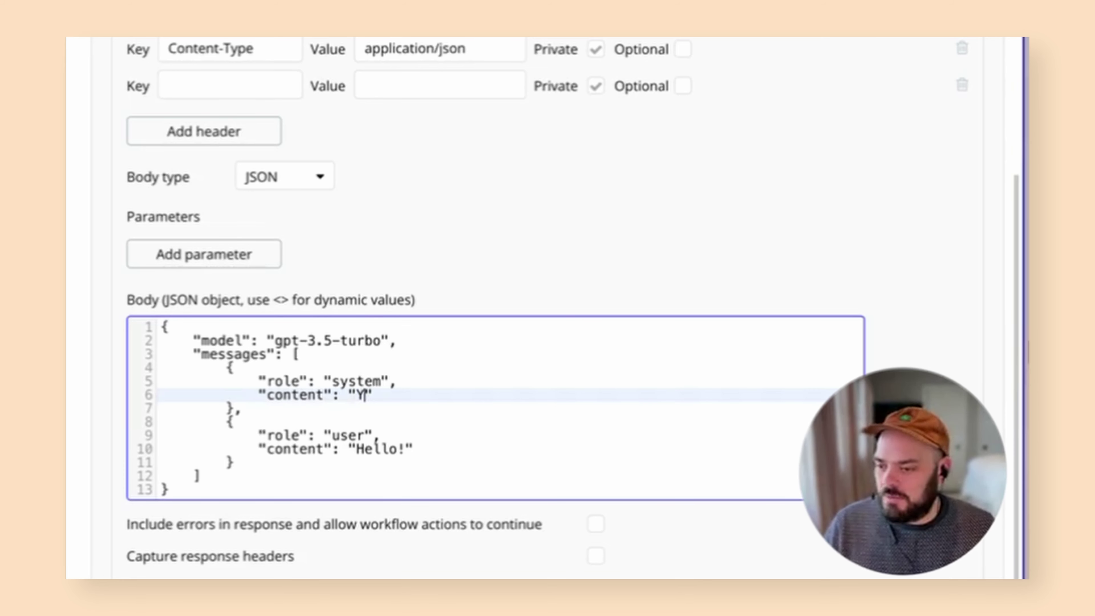
text(o)
text(u are a helpful recipe gener)
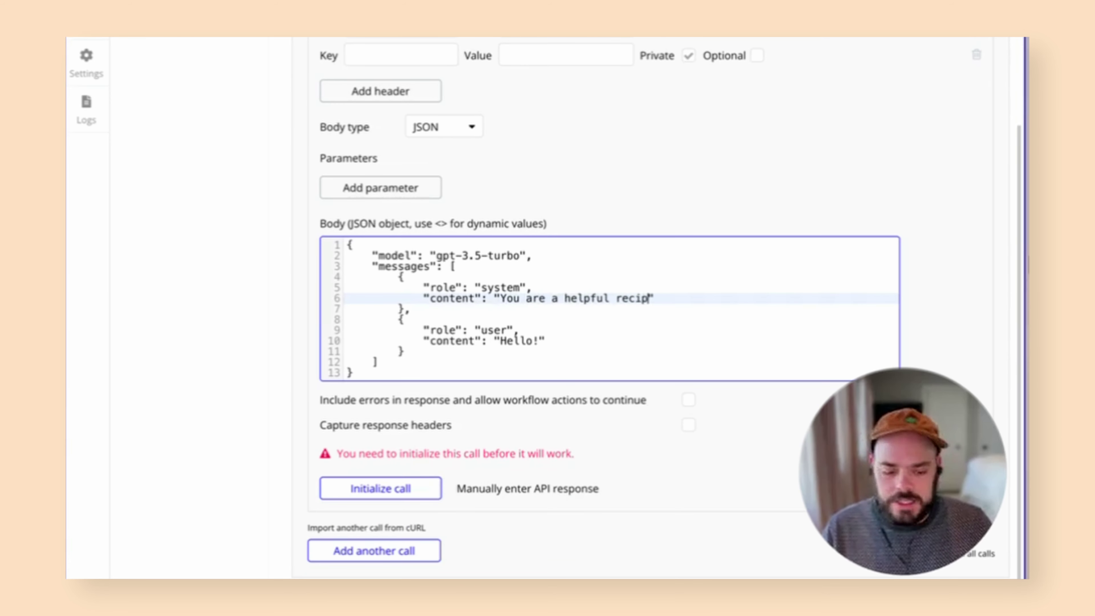
text(ation wizard. You will take a us)
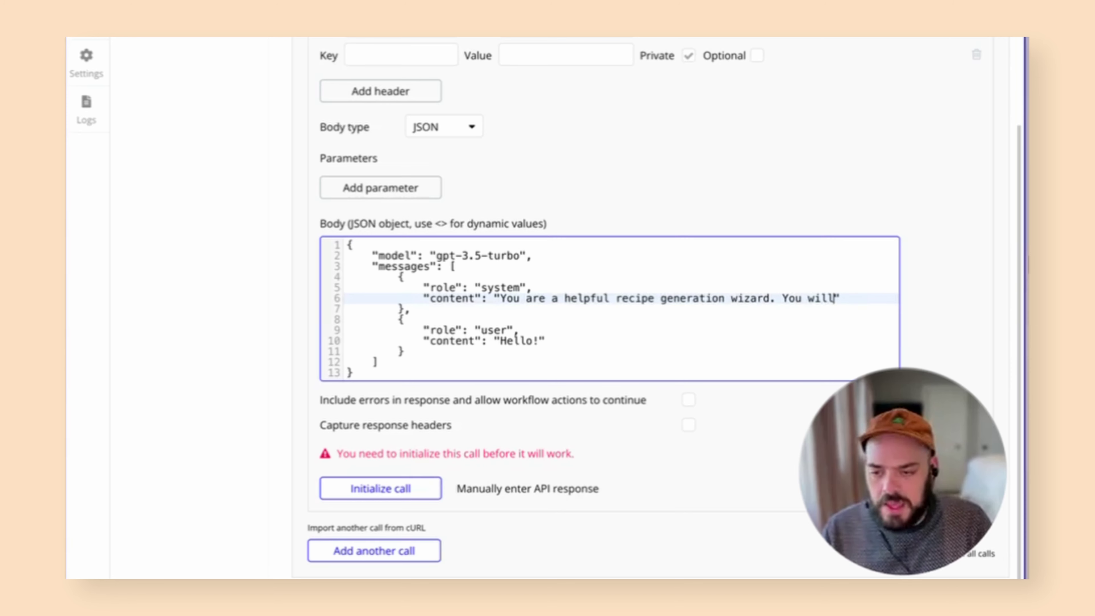
text(er input and )
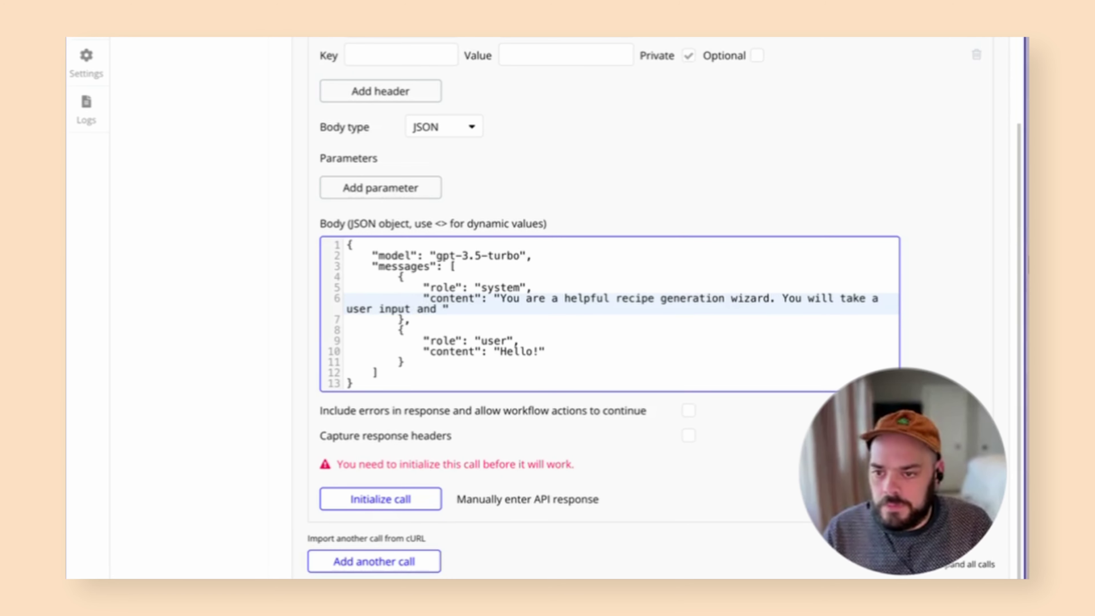
text(generate a recipe based on what)
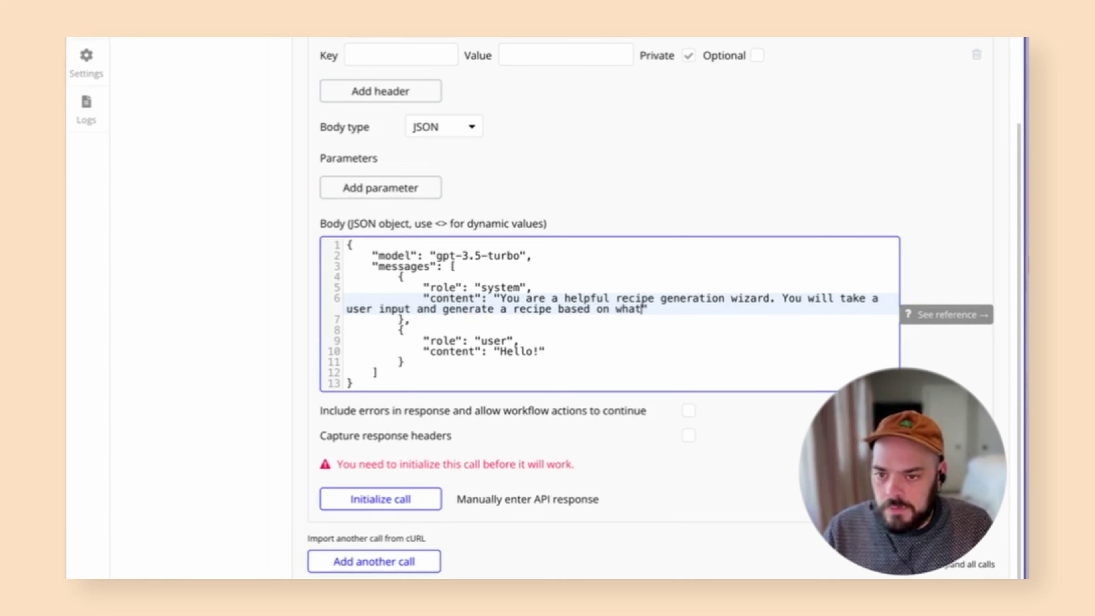
text( they ask for.)
click(711, 423)
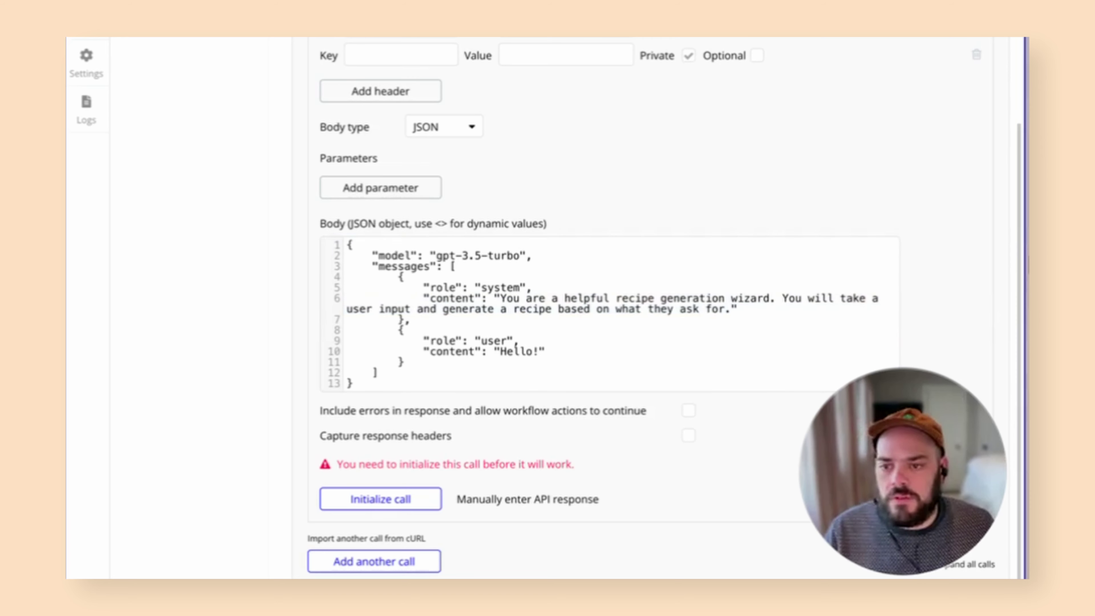
Append "Make sure to include information about ingredients, measurements and steps to complete the recipe." to the system message content.
scroll(661, 301, down, 1)
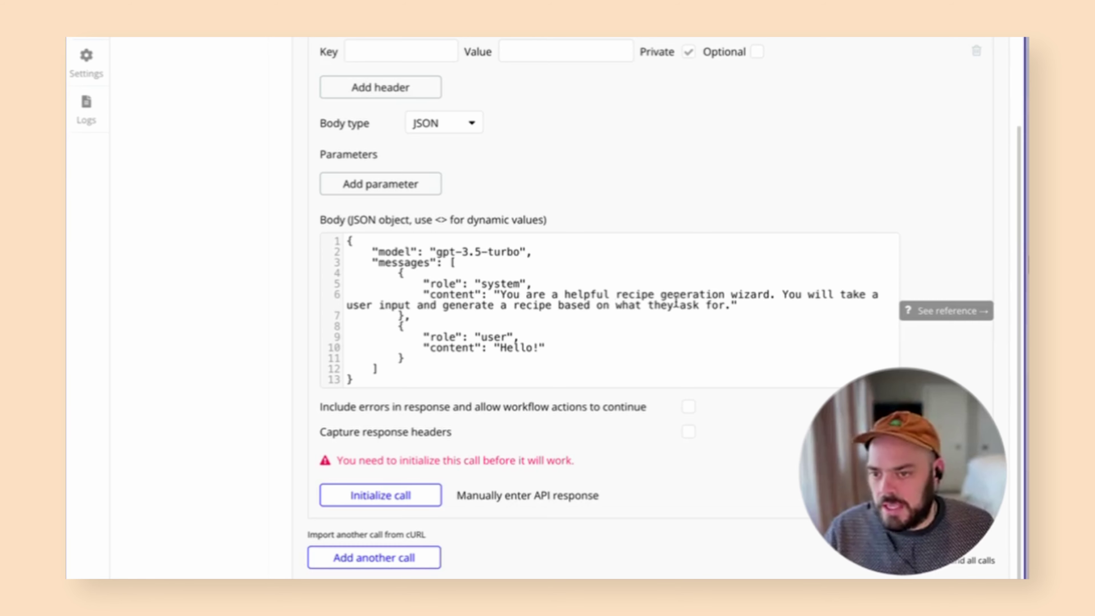
click(731, 307)
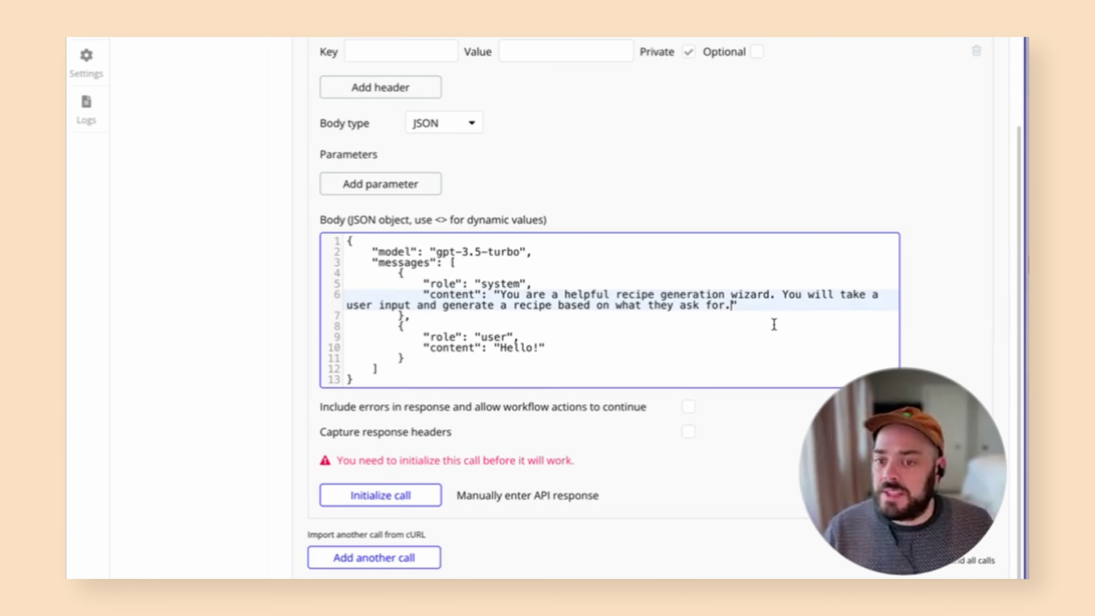
text(Make )
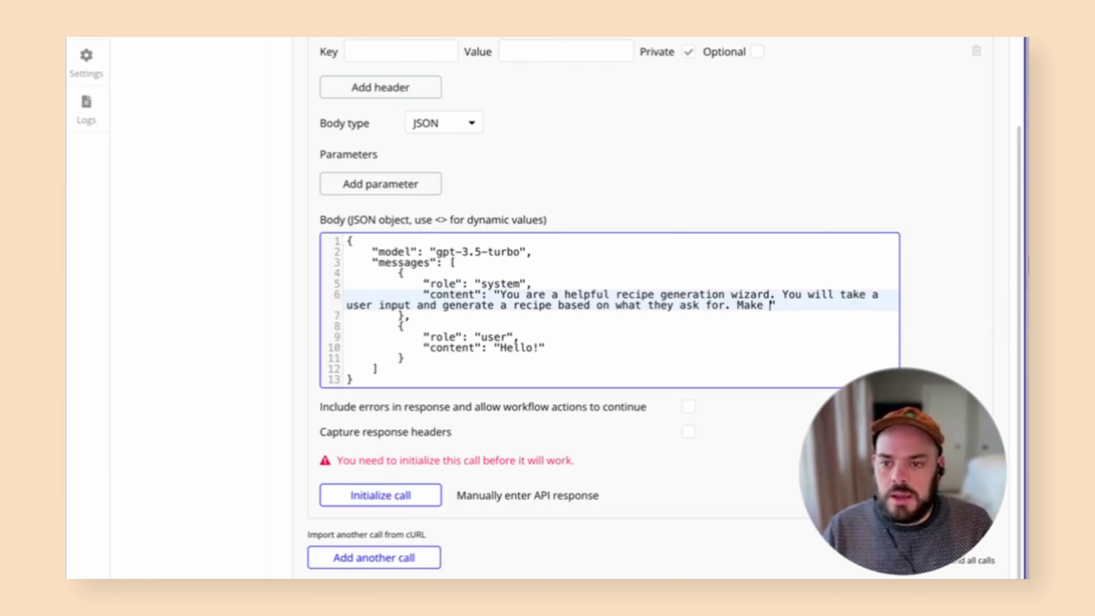
text(sure to include infor)
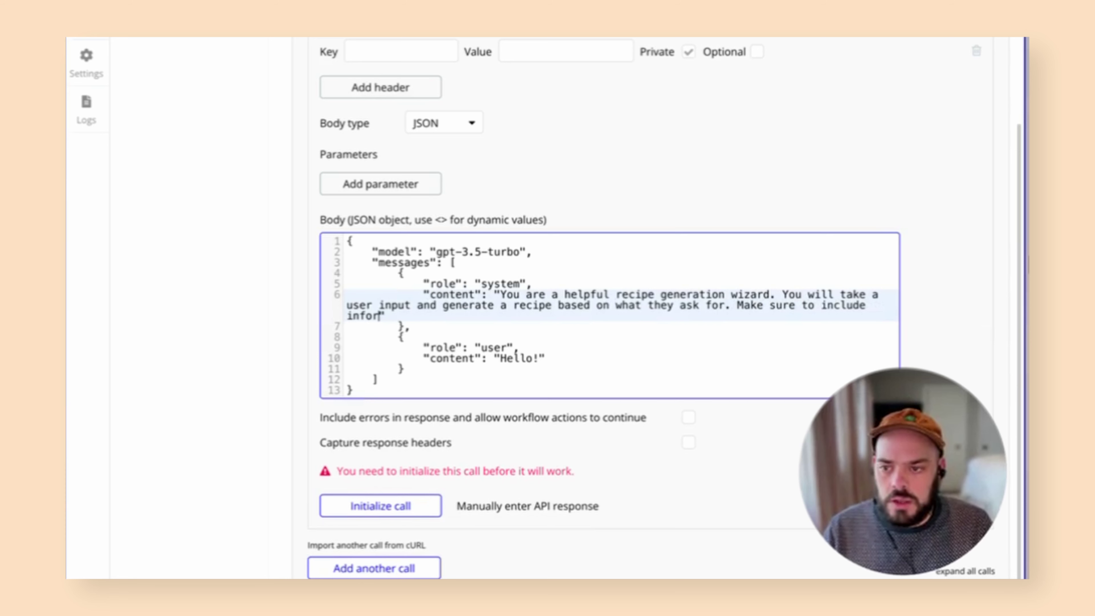
text(mation about ingredie)
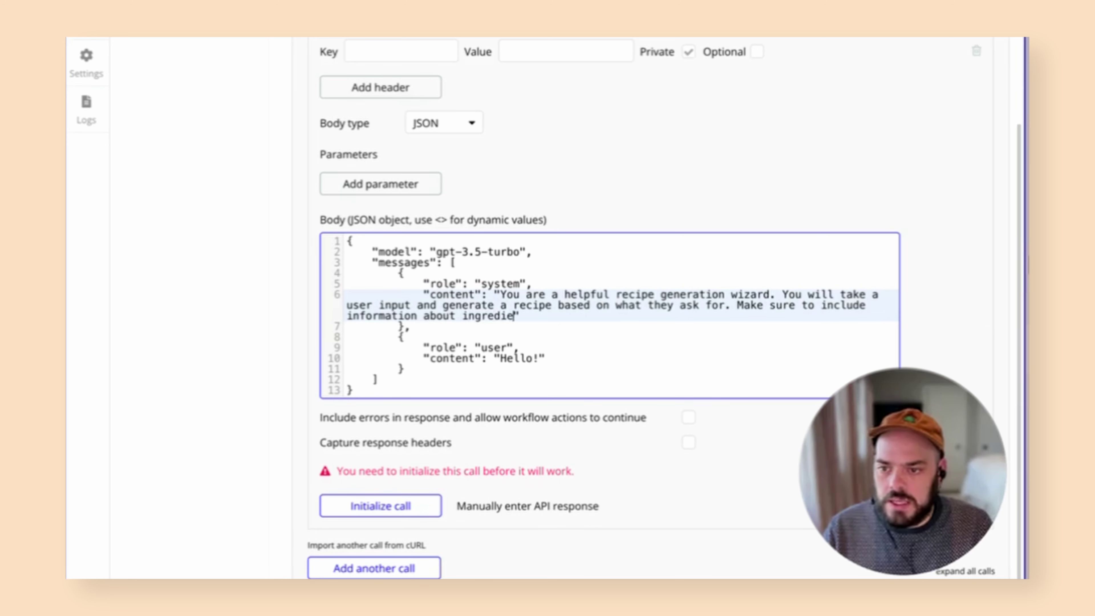
text(nts, measurements )
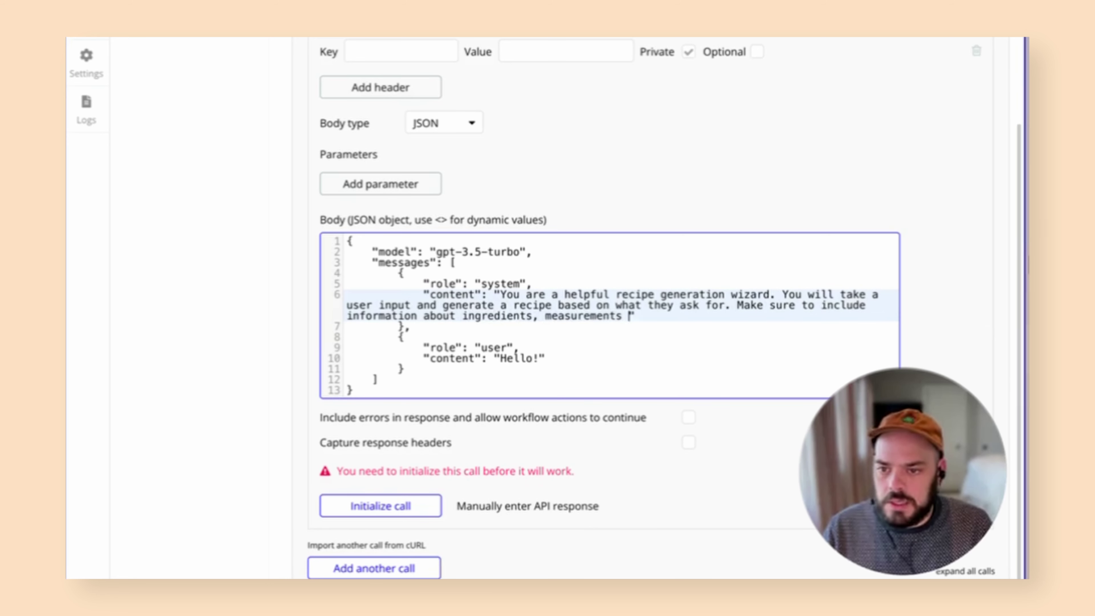
text(and steps to complete the re)
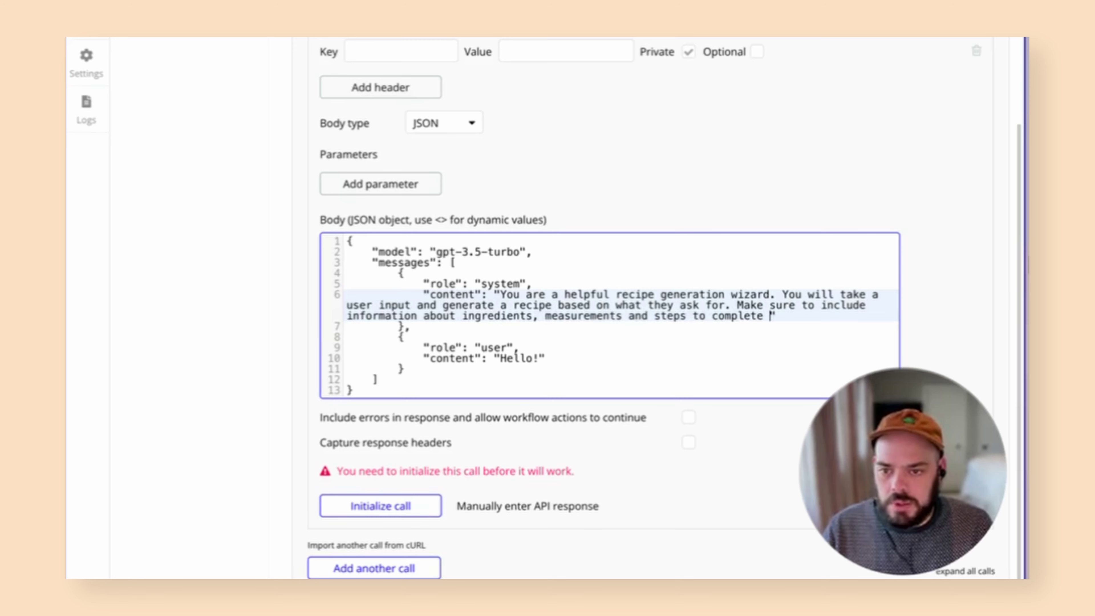
text(cipe.)
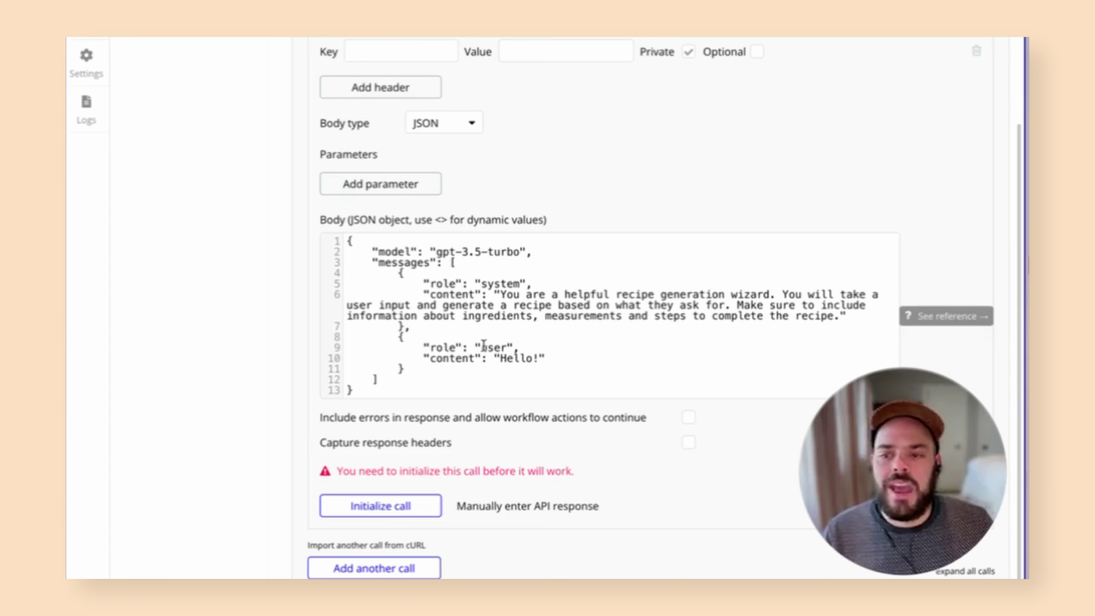
Rename the "What do you want to cook?" input element on the index page as Input Recipe Request.
drag(481, 347, 509, 346)
click(532, 357)
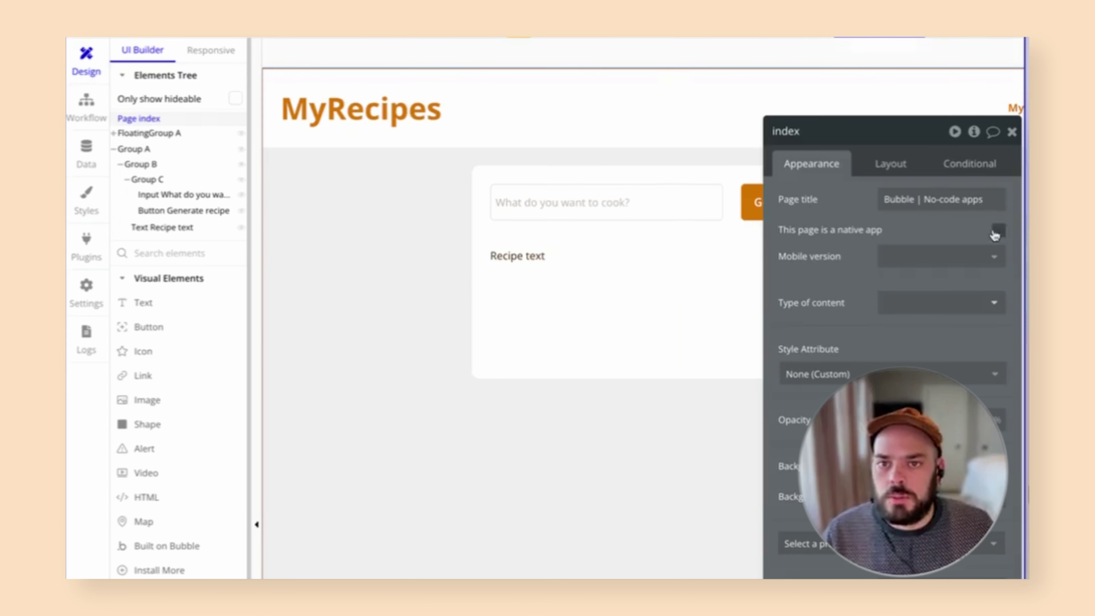
drag(897, 137, 655, 459)
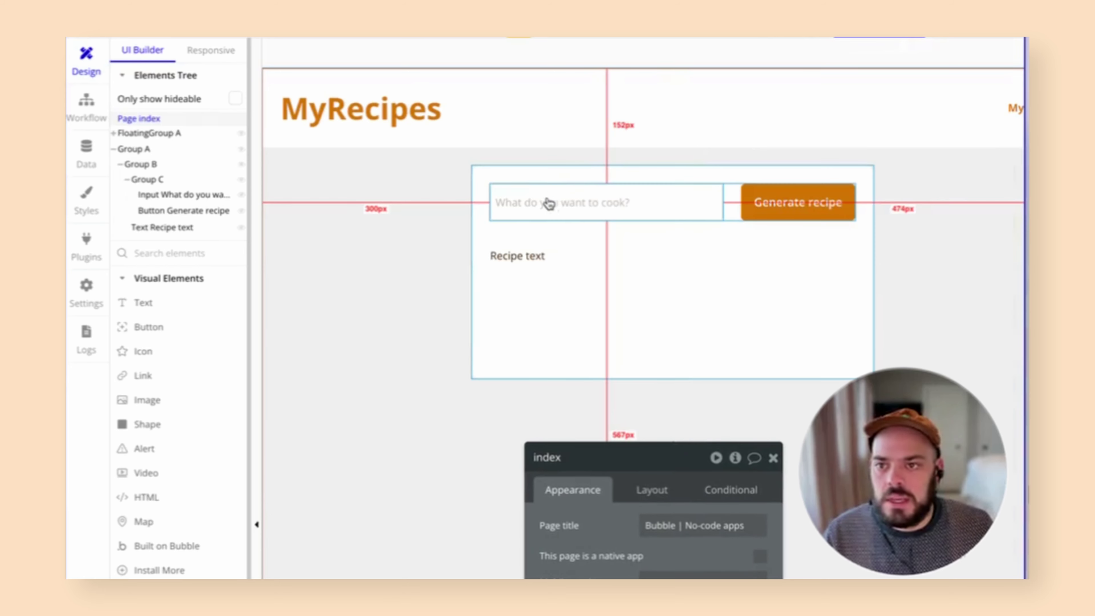
click(604, 212)
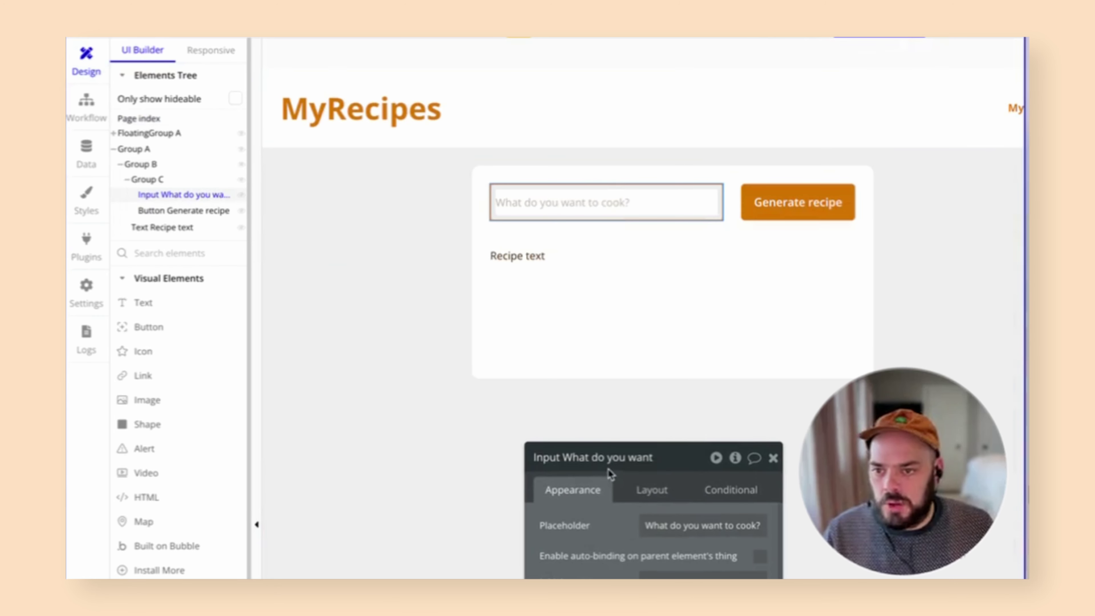
click(567, 458)
drag(556, 457, 757, 465)
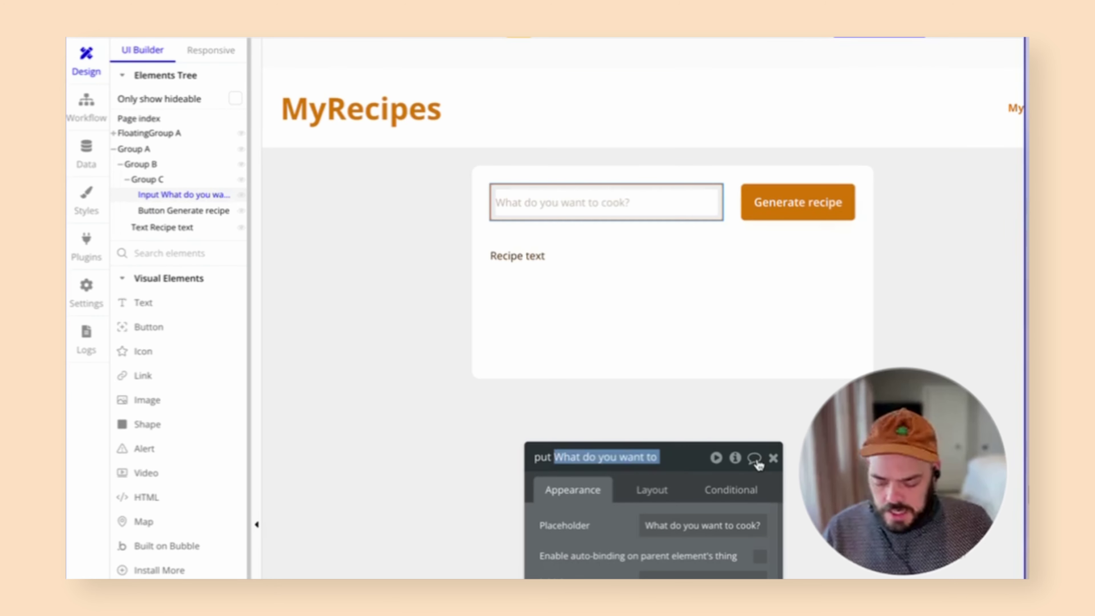
text(Recipe Request)
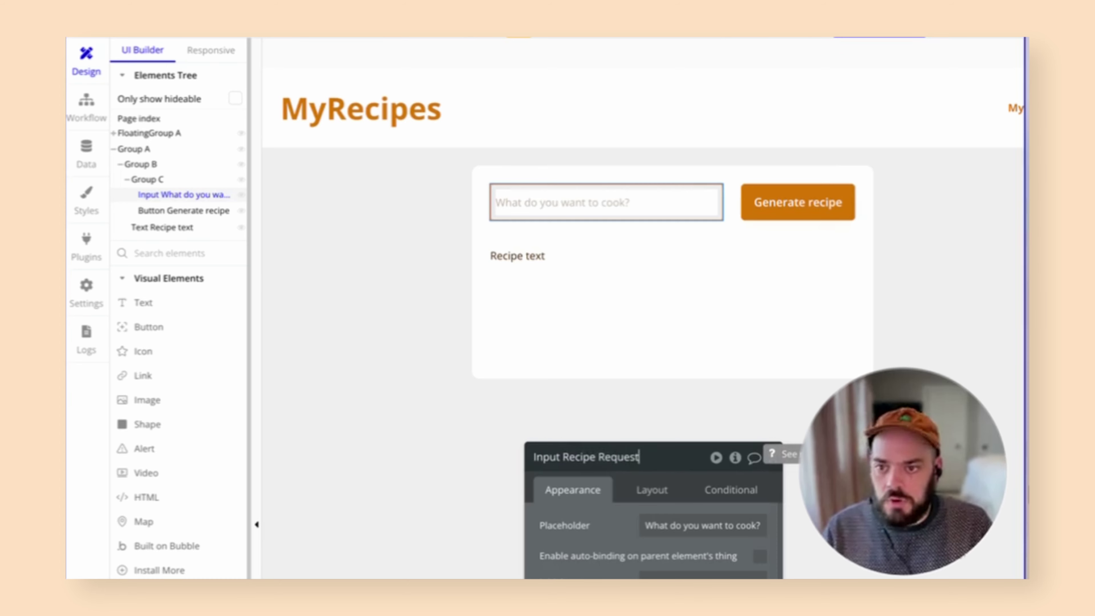
key(Return)
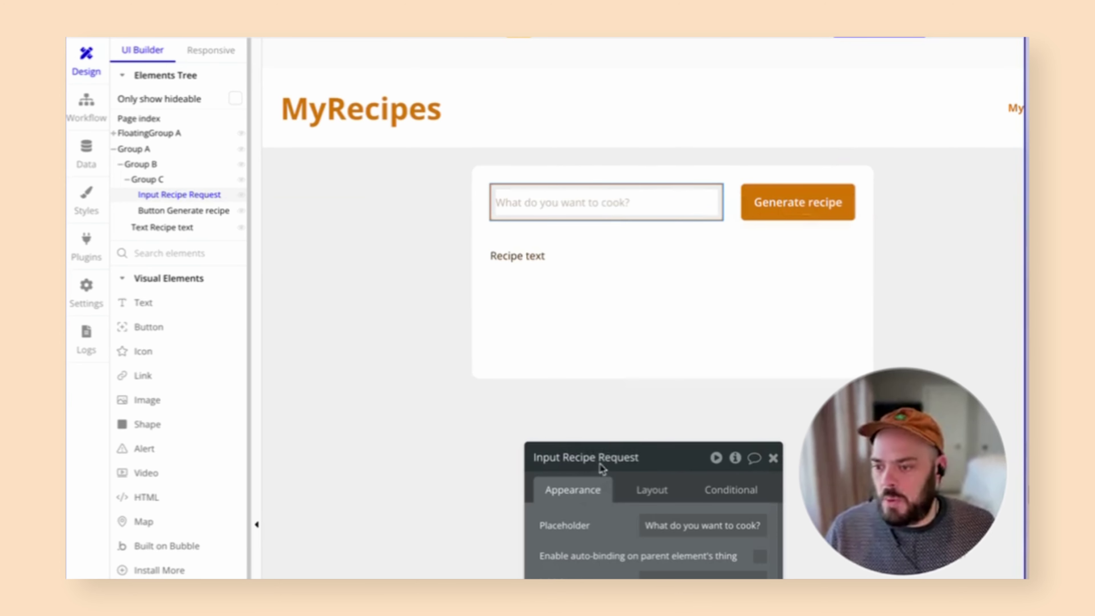
Return to the Chat completion call in the API Connector and replace the user content "Hello!" with the dynamic value <user_message>.
click(89, 240)
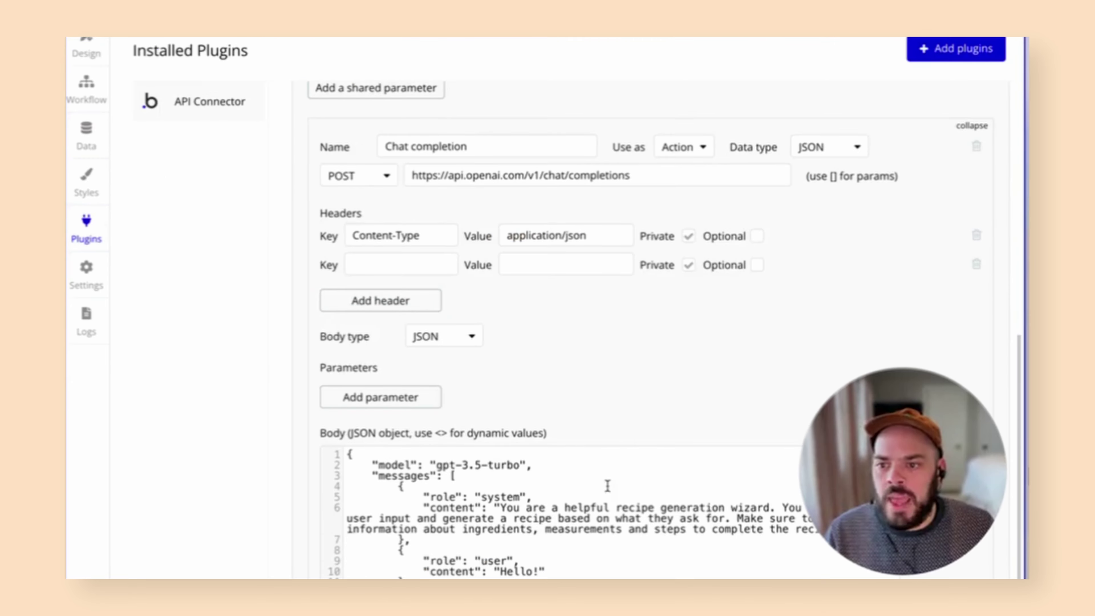
scroll(607, 486, down, 5)
drag(490, 336, 546, 333)
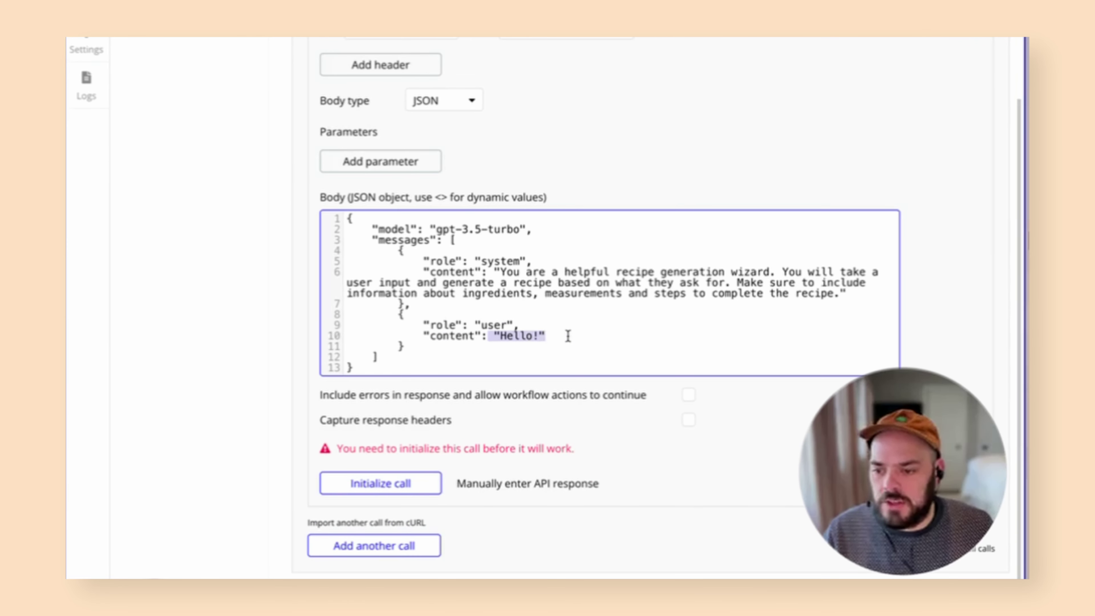
drag(544, 336, 496, 335)
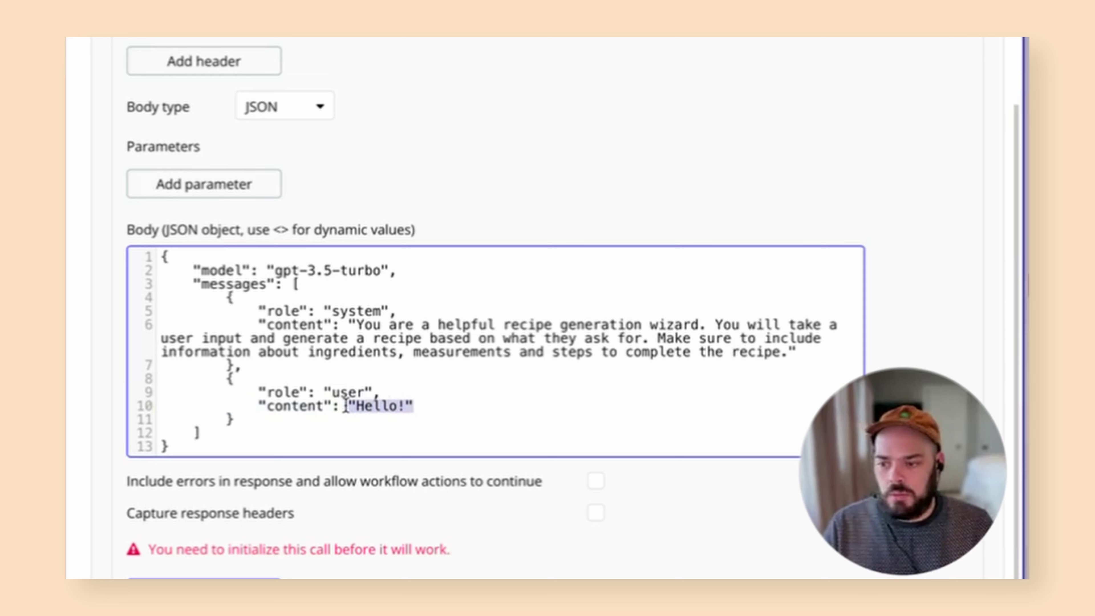
drag(273, 228, 293, 226)
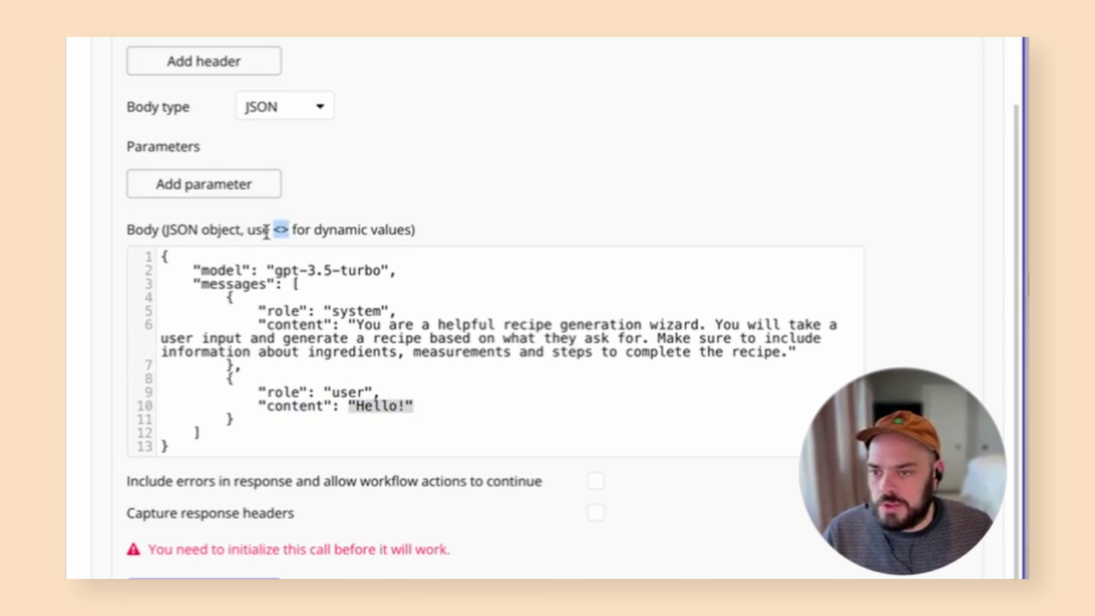
click(432, 405)
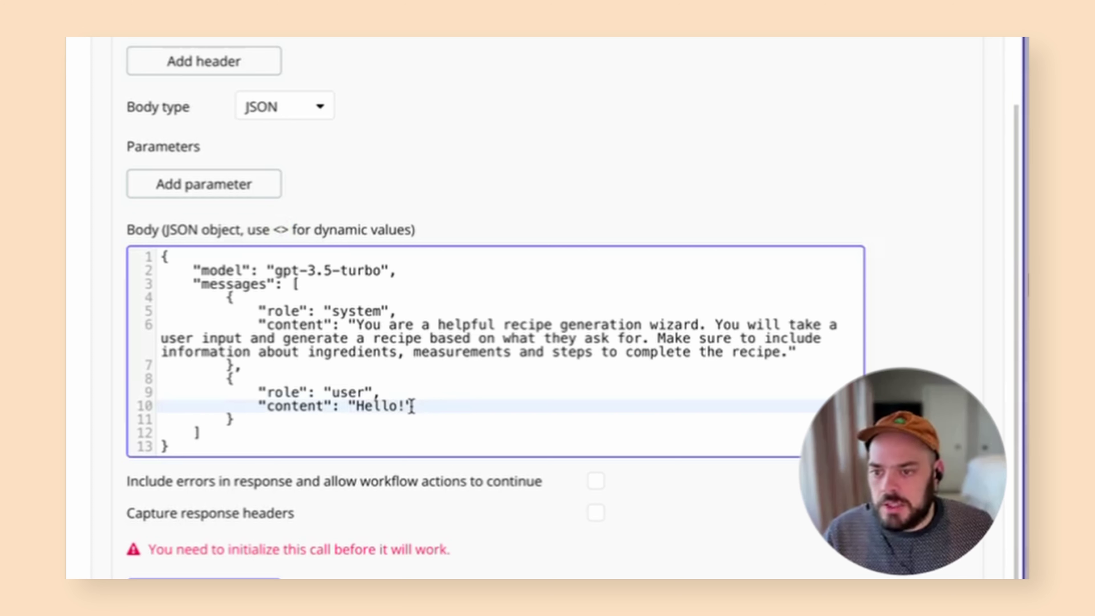
drag(413, 405, 354, 407)
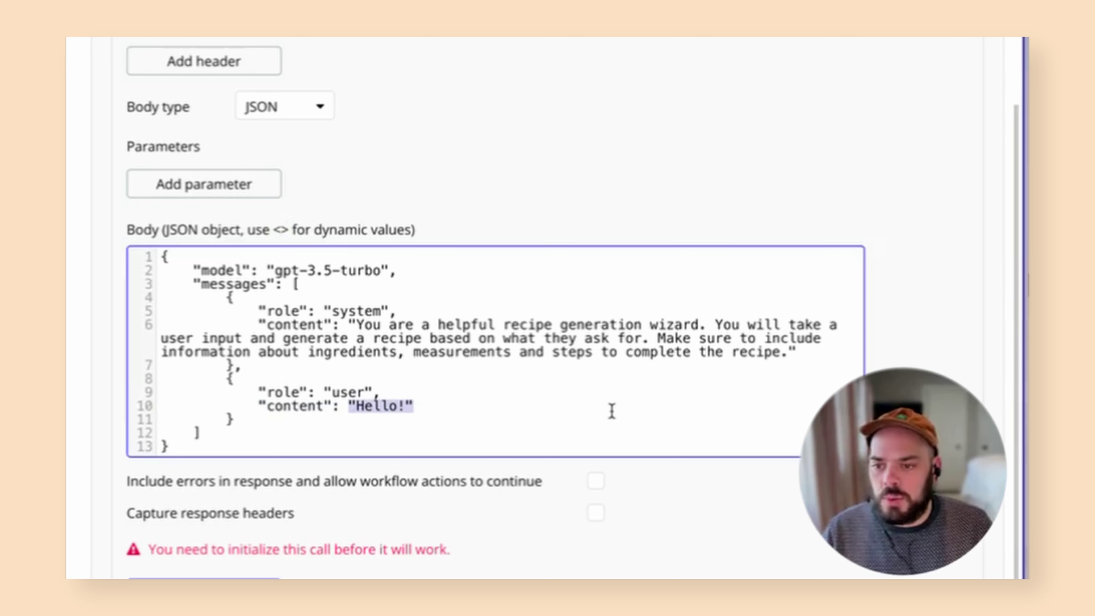
text(<)
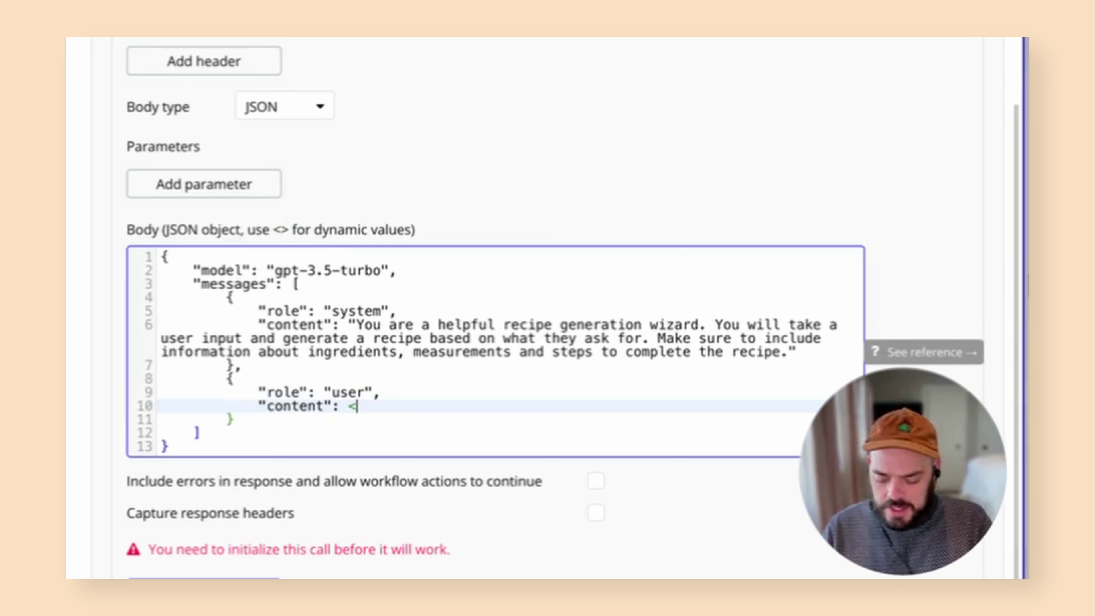
text(user_message>)
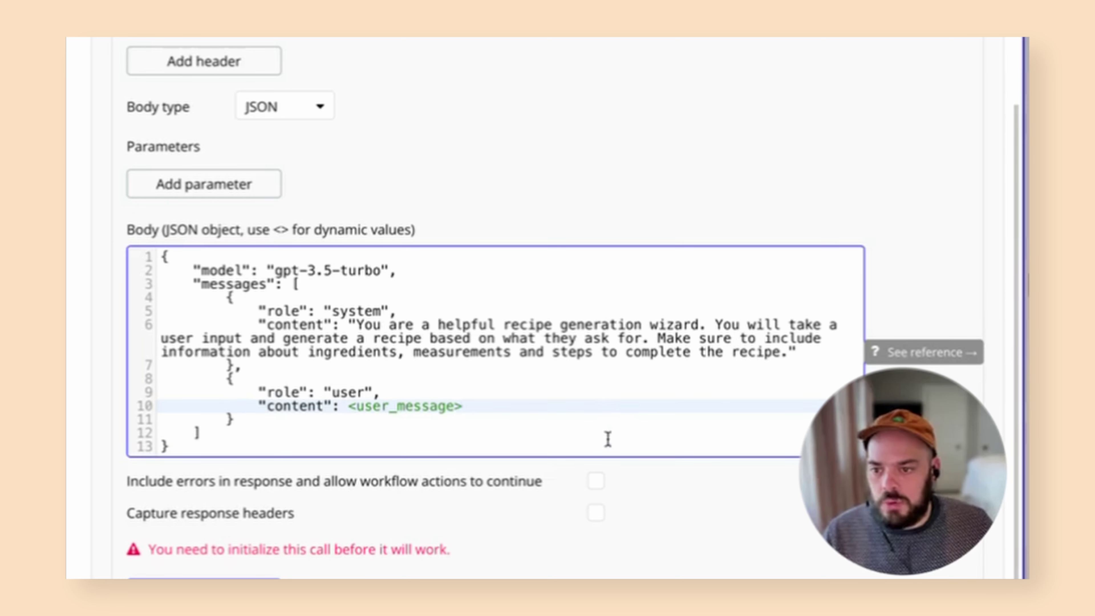
Give the user_message body parameter the test value "This a message", including the surrounding quotation marks.
click(464, 480)
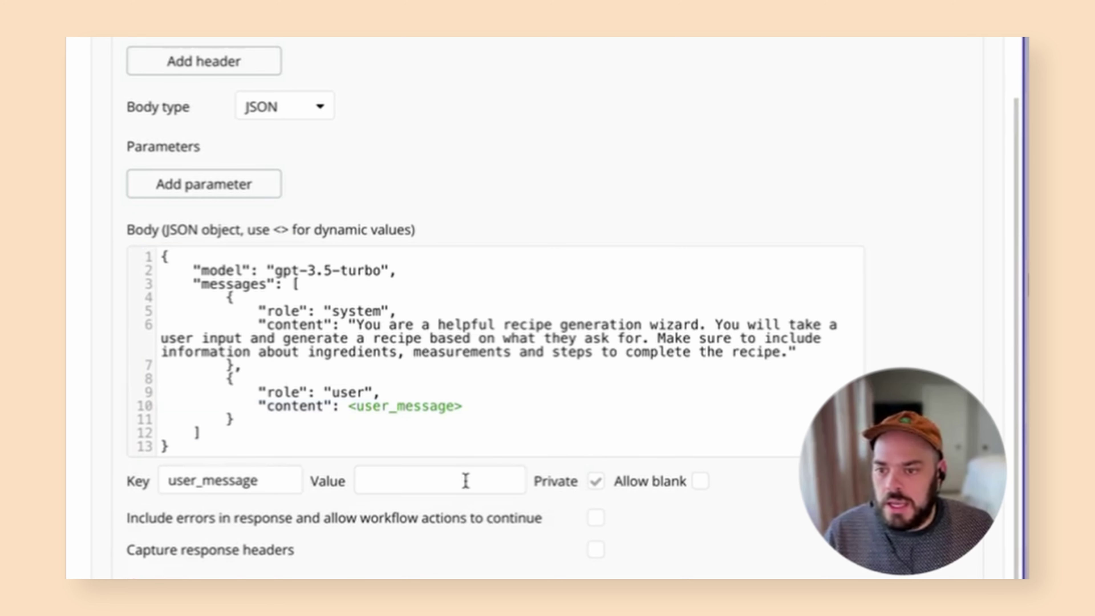
click(222, 477)
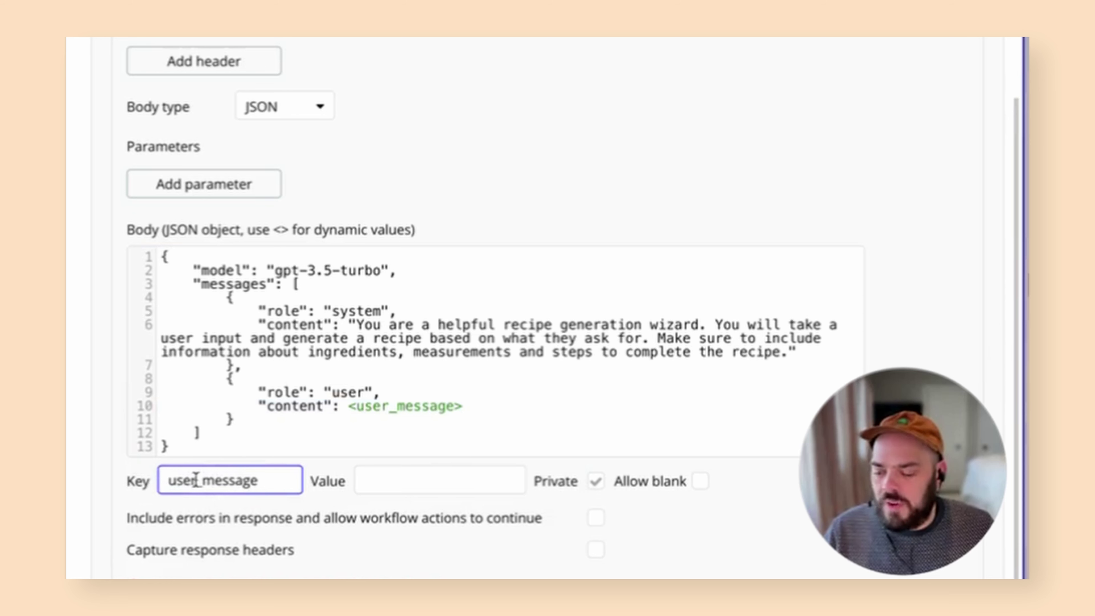
drag(203, 480, 193, 480)
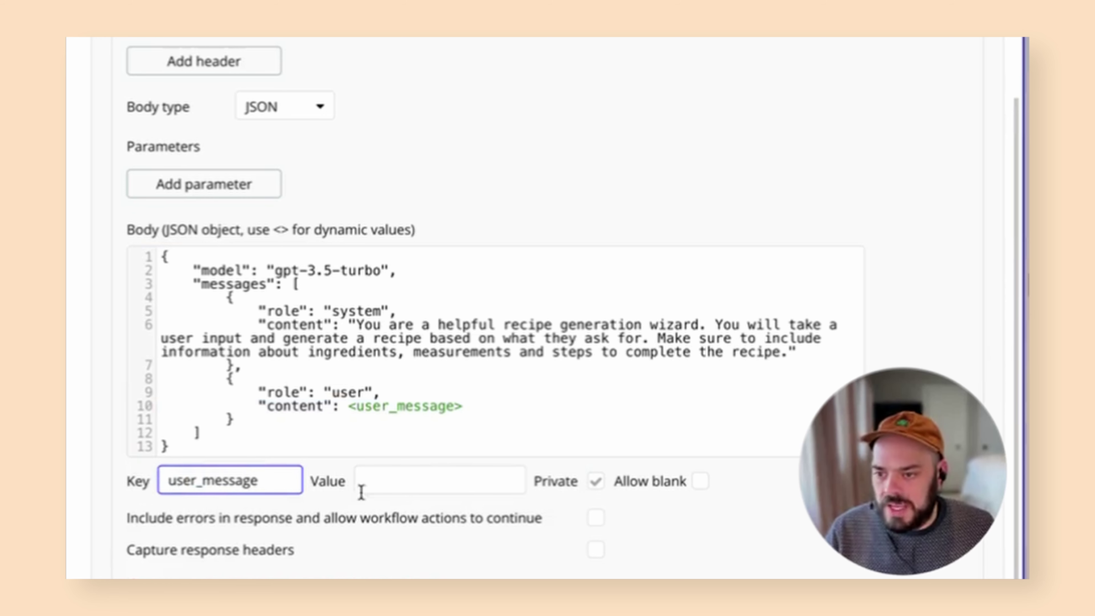
click(426, 482)
text(")
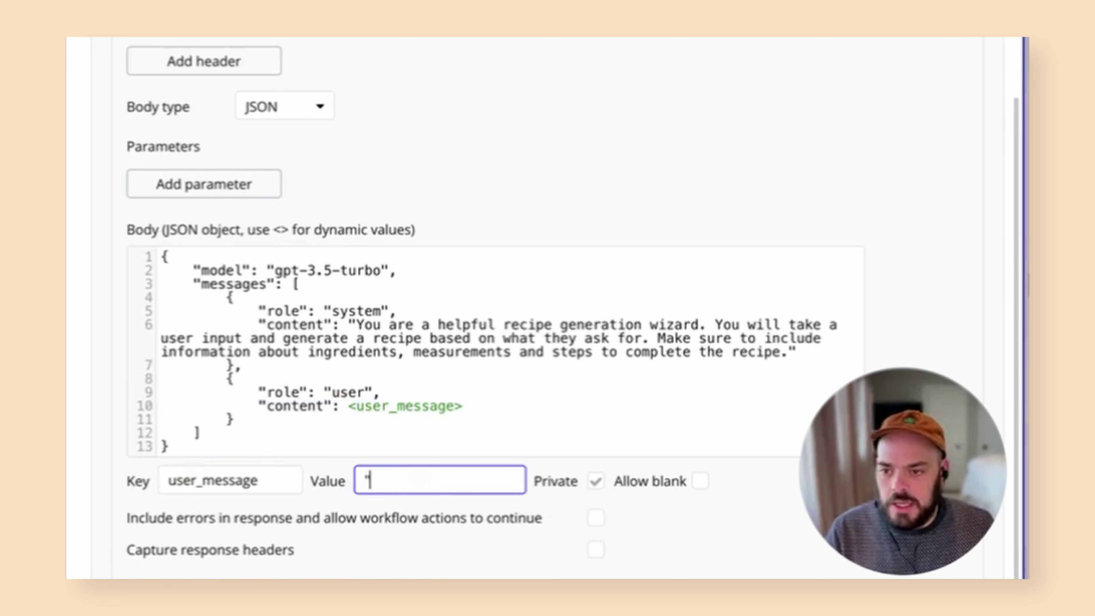
text(This a)
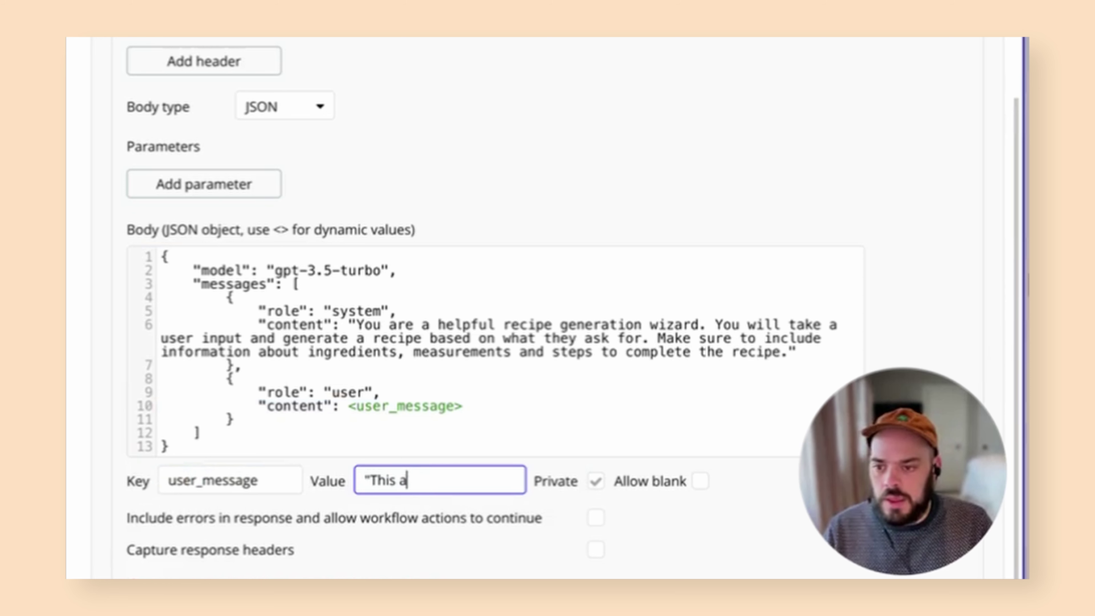
text( message")
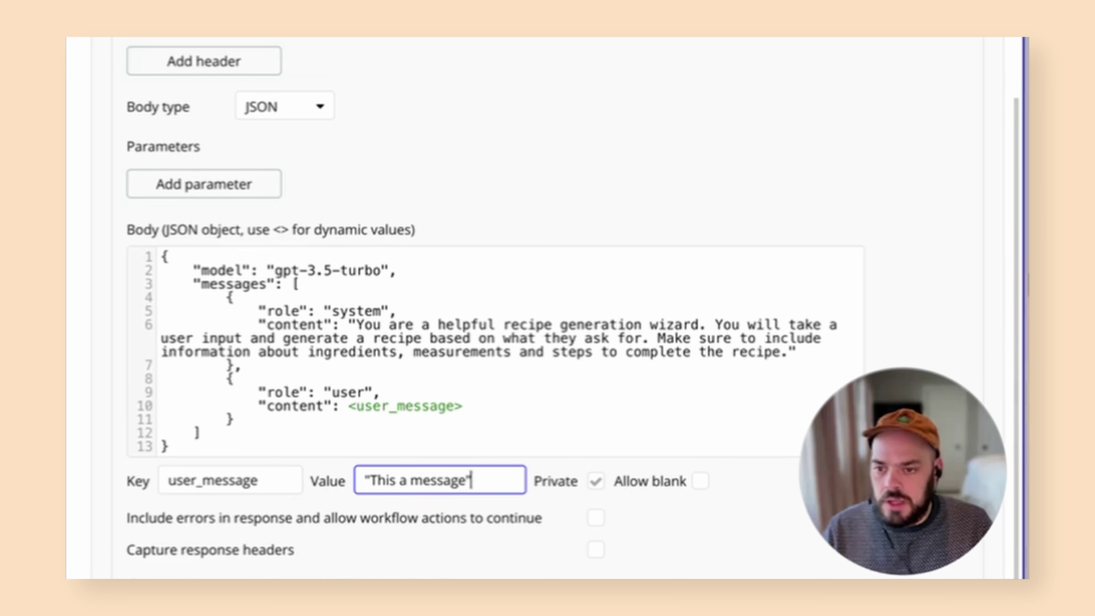
click(386, 513)
click(488, 480)
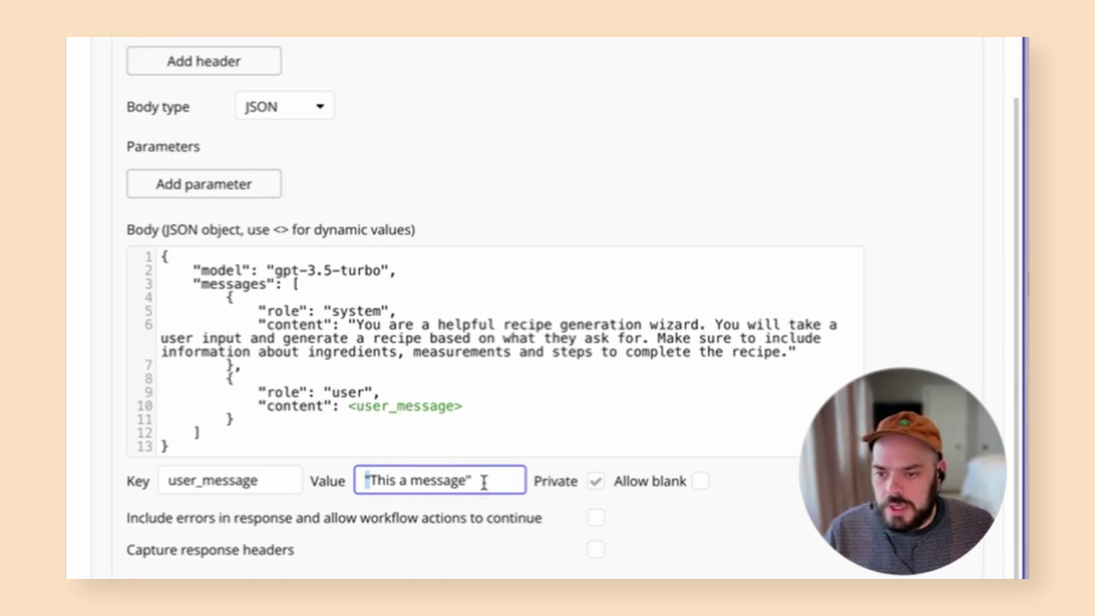
drag(484, 482, 462, 482)
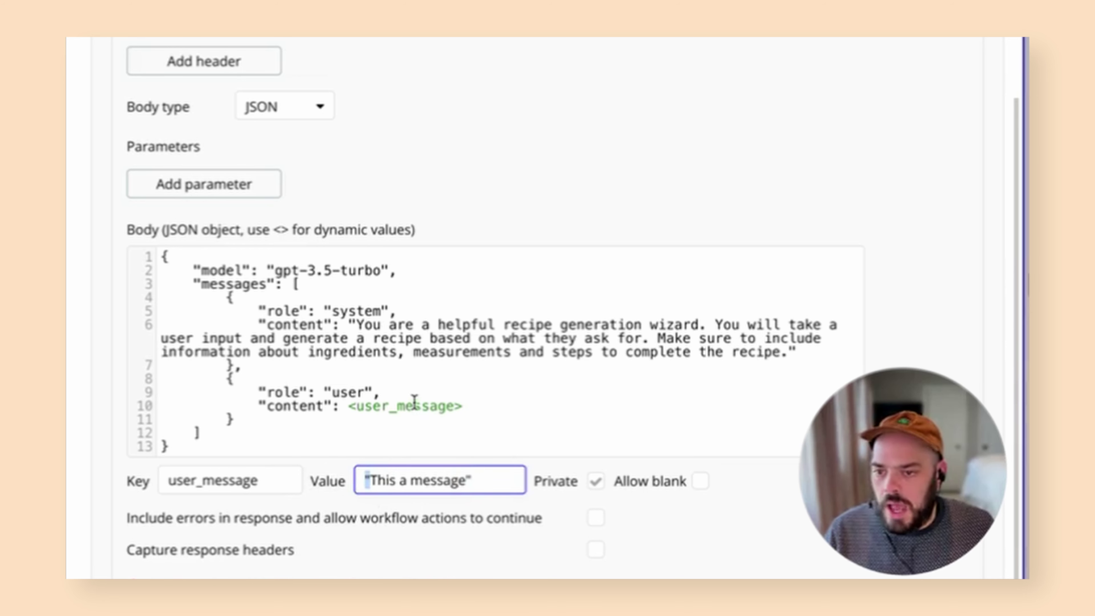
click(539, 393)
click(496, 482)
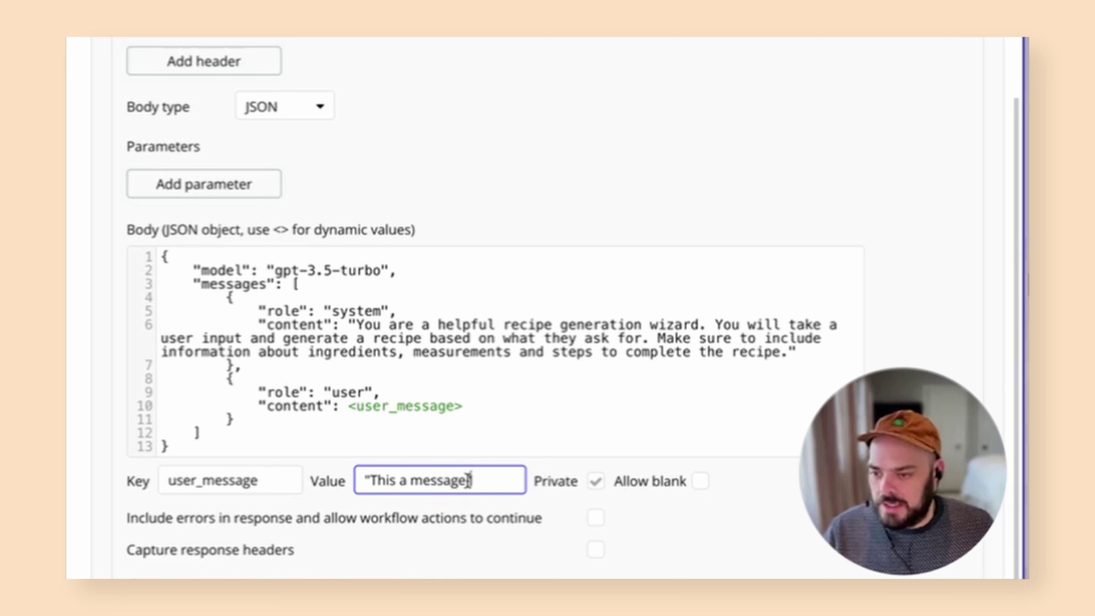
drag(469, 480, 476, 480)
click(454, 518)
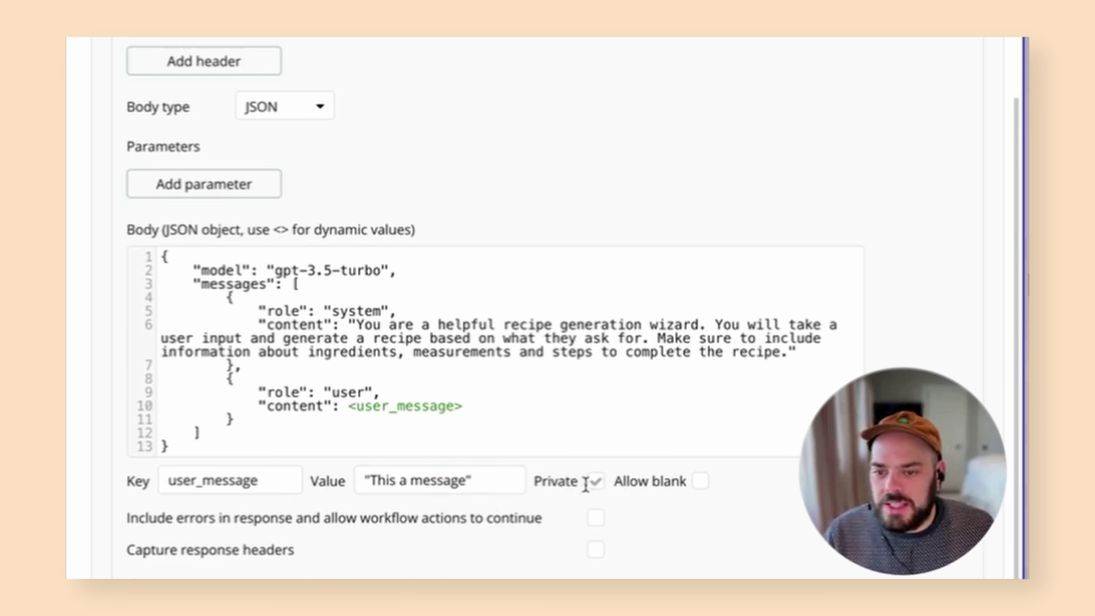
Make the user_message parameter non-private and set its value to "I want to cook chicken tonight", keeping the quotation marks.
click(596, 482)
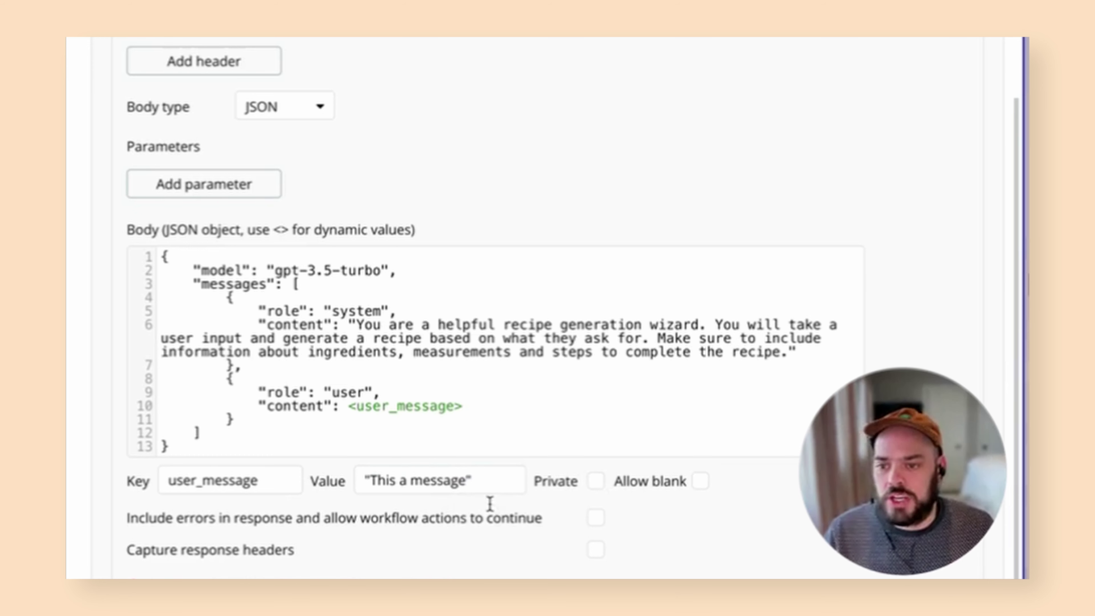
drag(467, 482, 370, 483)
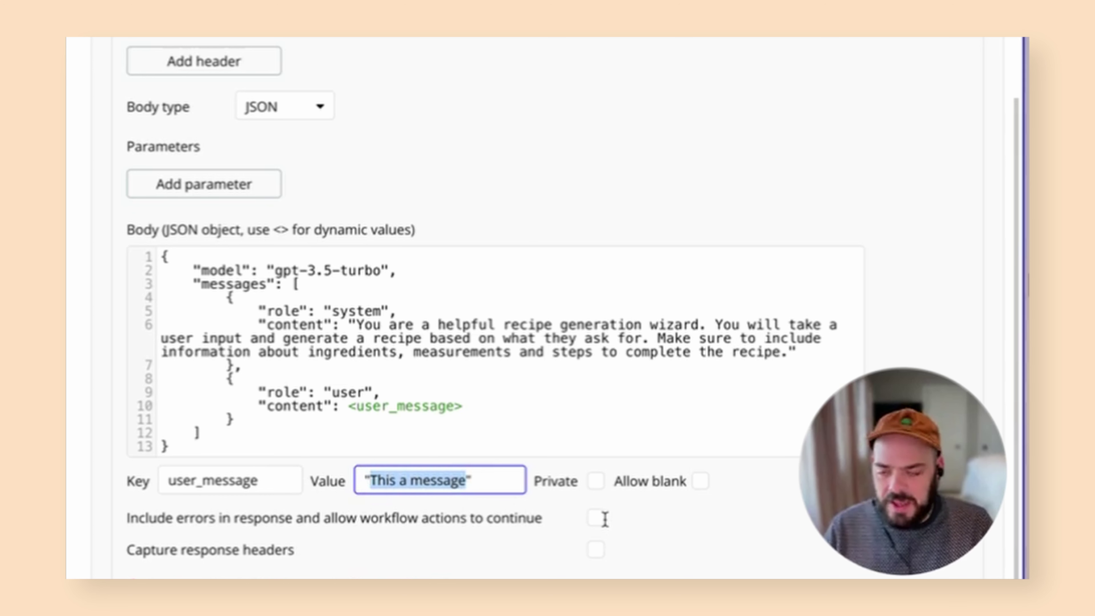
text(I want to coo)
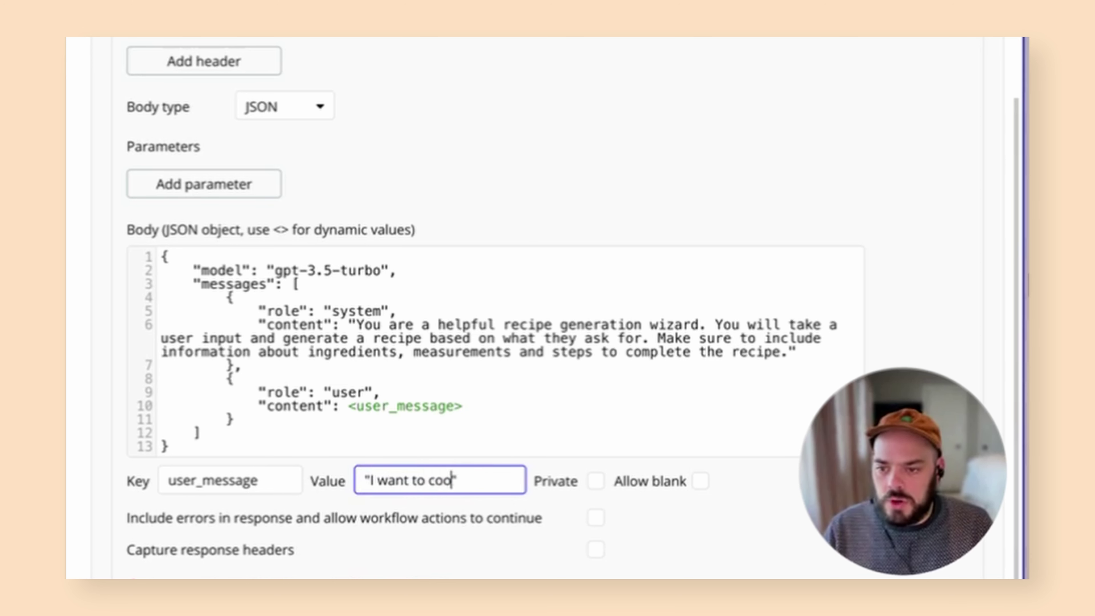
text(k chicken tonight)
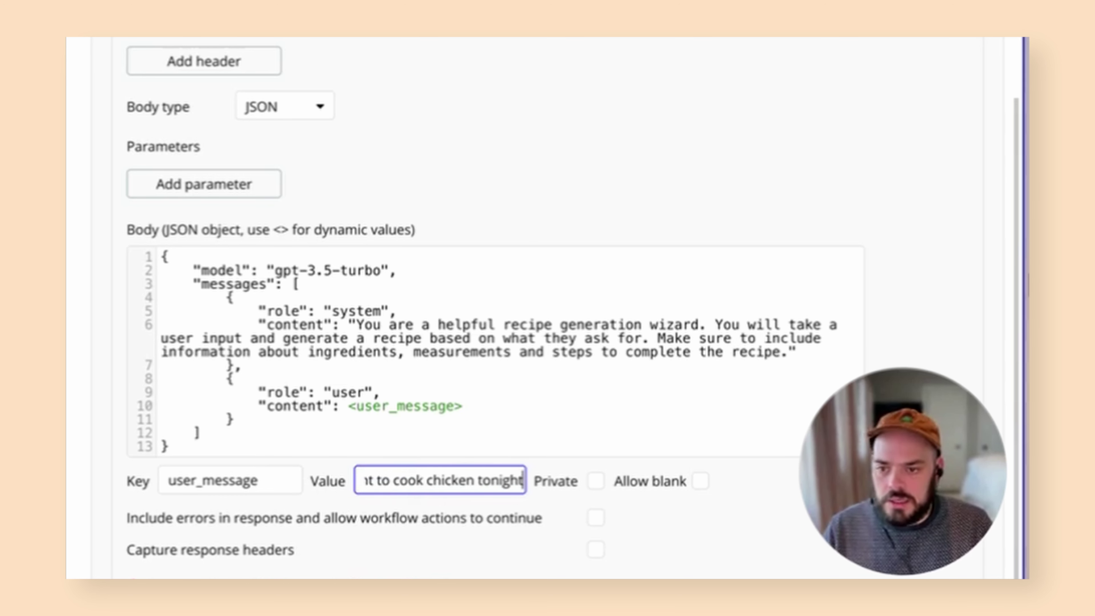
click(469, 509)
drag(487, 480, 535, 479)
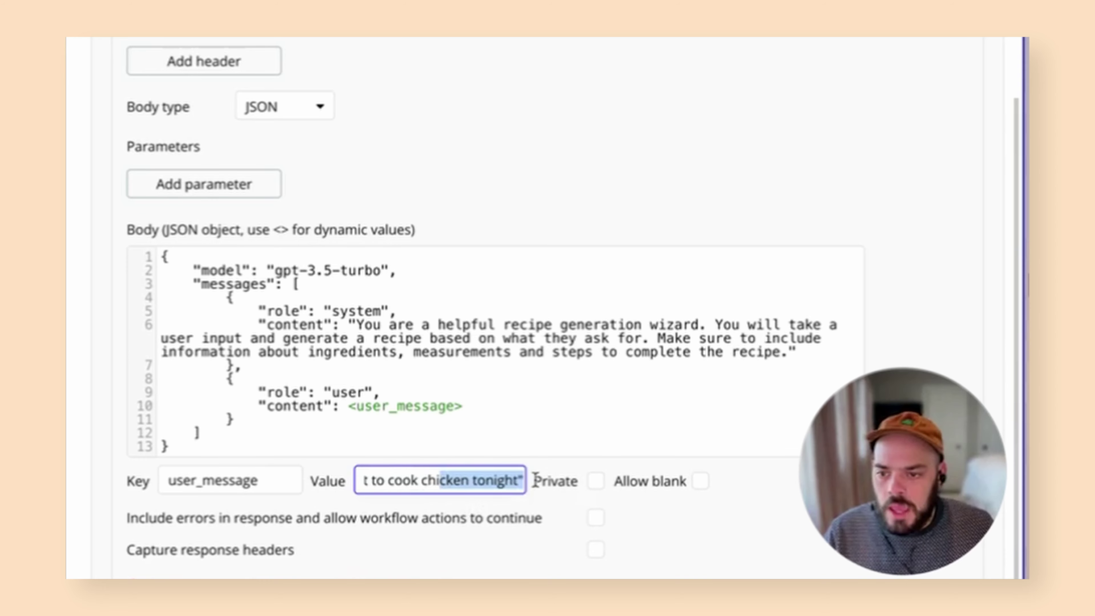
click(487, 480)
click(199, 481)
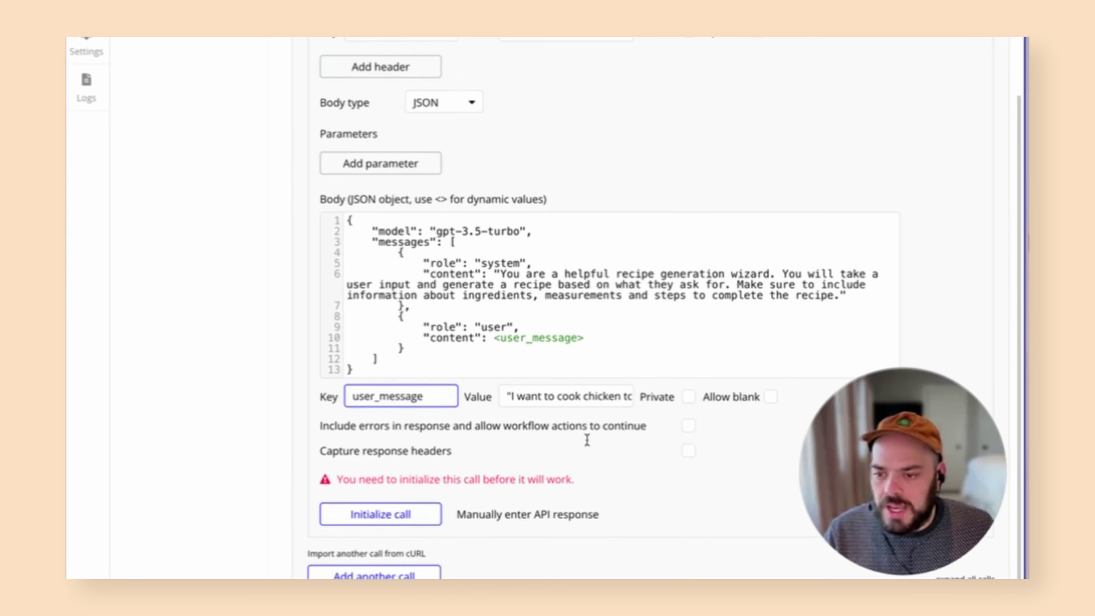
Initialize the Chat completion call and examine the assistant's message content in the raw response data.
scroll(586, 440, up, 2)
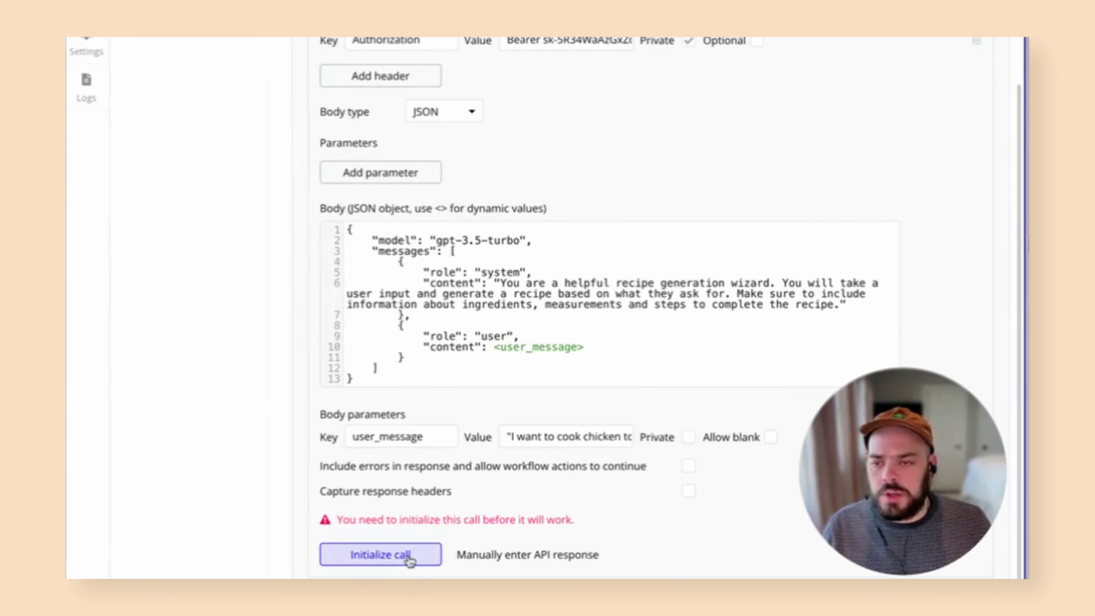
click(399, 556)
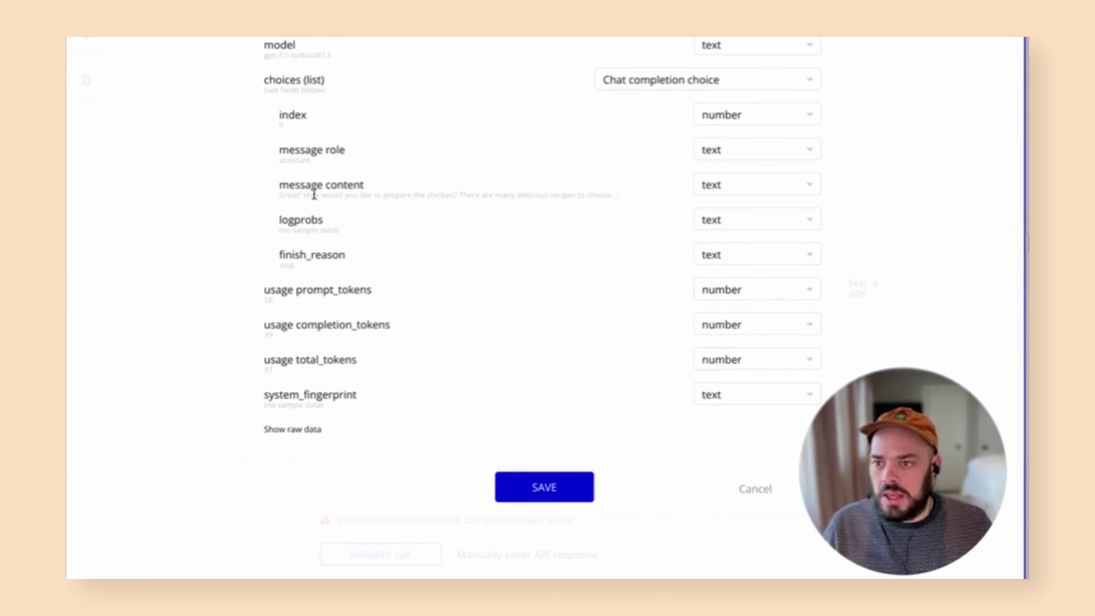
click(297, 430)
scroll(507, 216, down, 4)
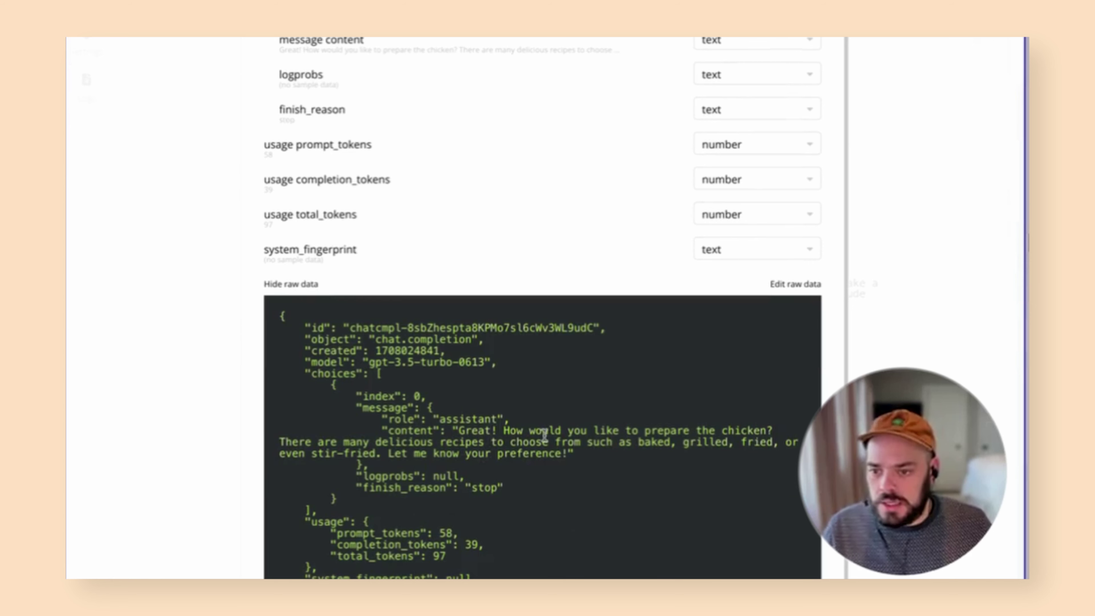
drag(498, 430, 579, 457)
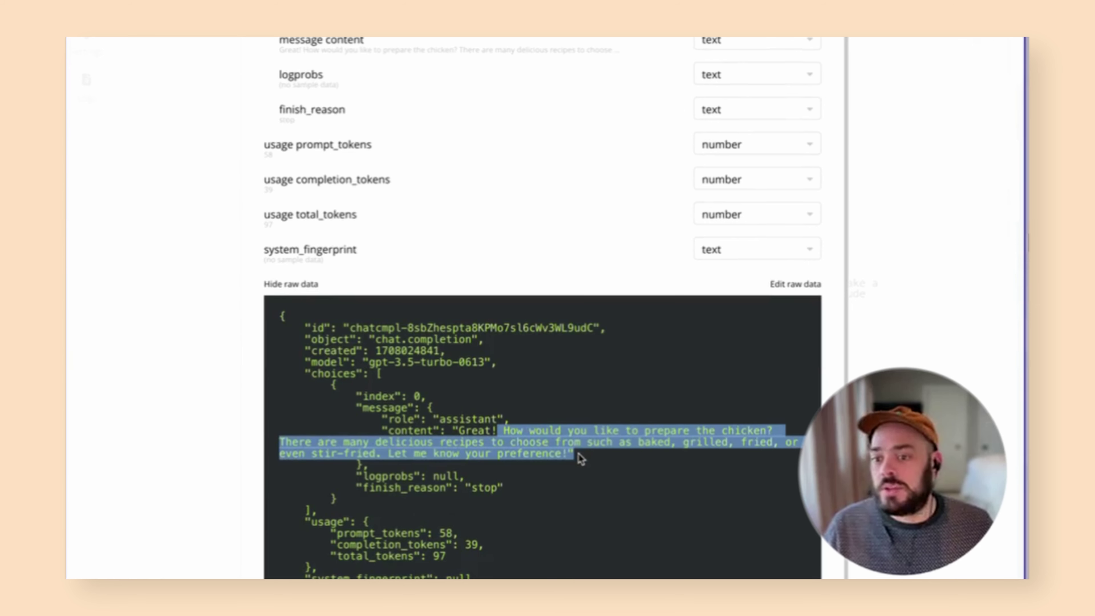
click(435, 440)
drag(305, 441, 697, 446)
click(720, 444)
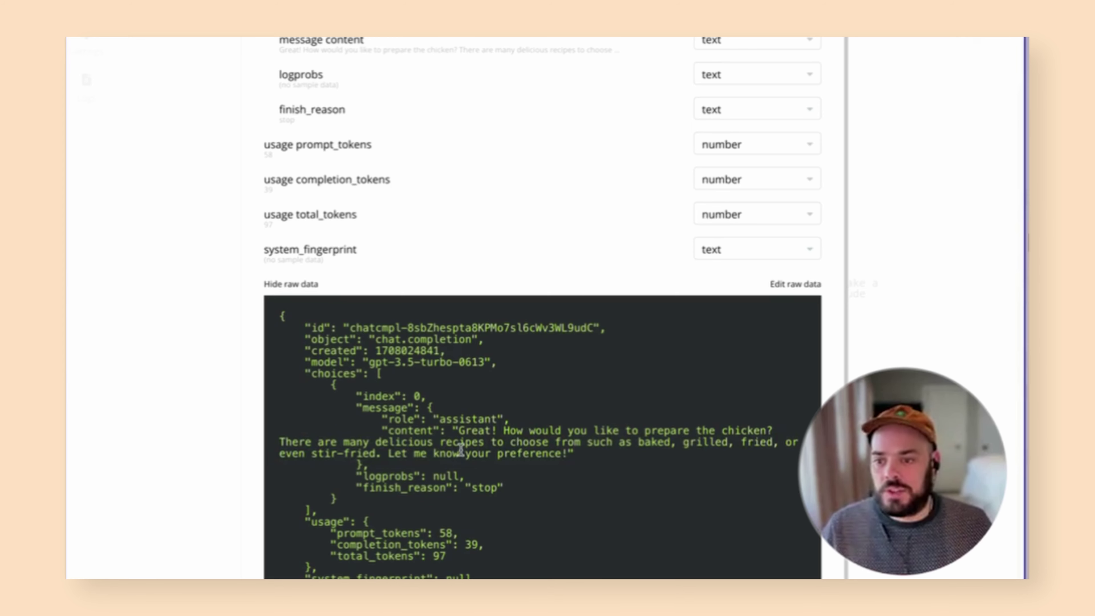
mouse_move(459, 431)
mouse_down()
mouse_move(572, 465)
mouse_move(569, 453)
mouse_move(503, 422)
mouse_move(465, 432)
mouse_up()
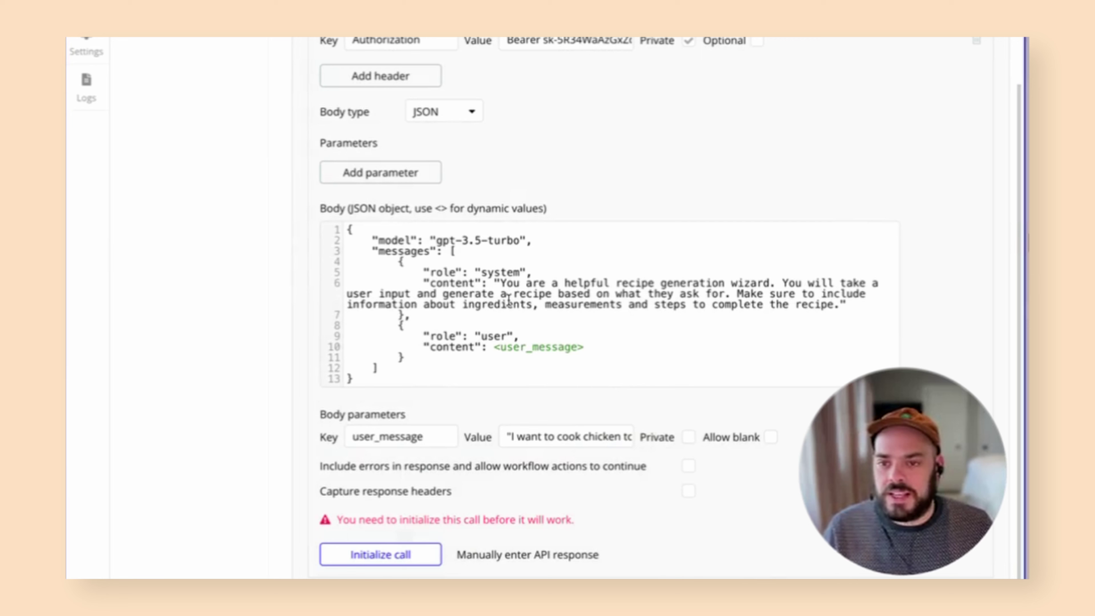
Append to the system content the sentence opening "The user may not give you enough details - if that is the case, you should".
click(508, 296)
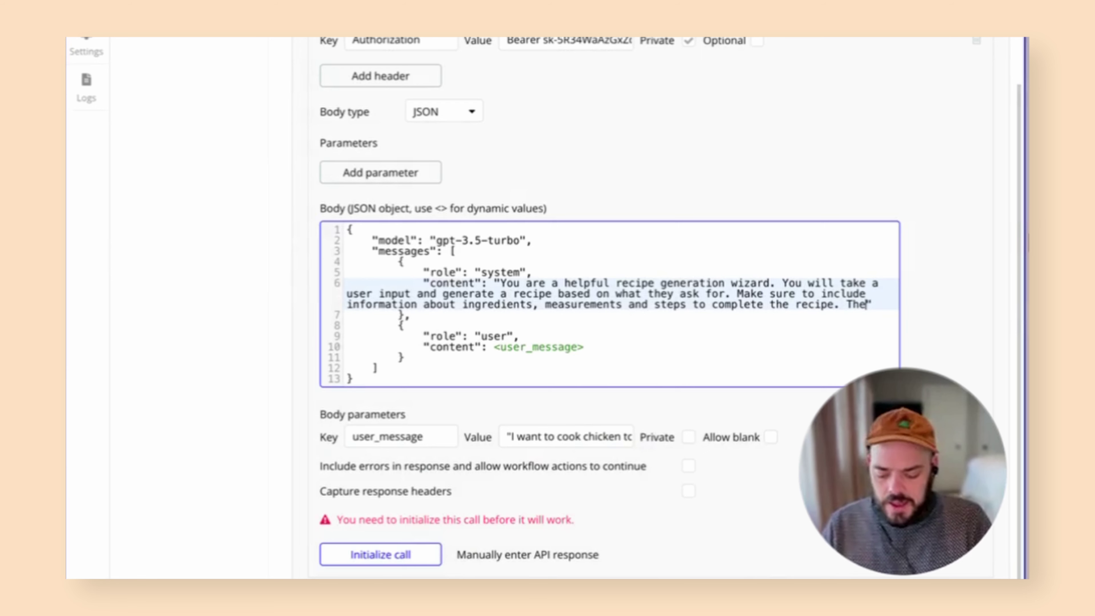
text(user may not give)
text(you enough details - if)
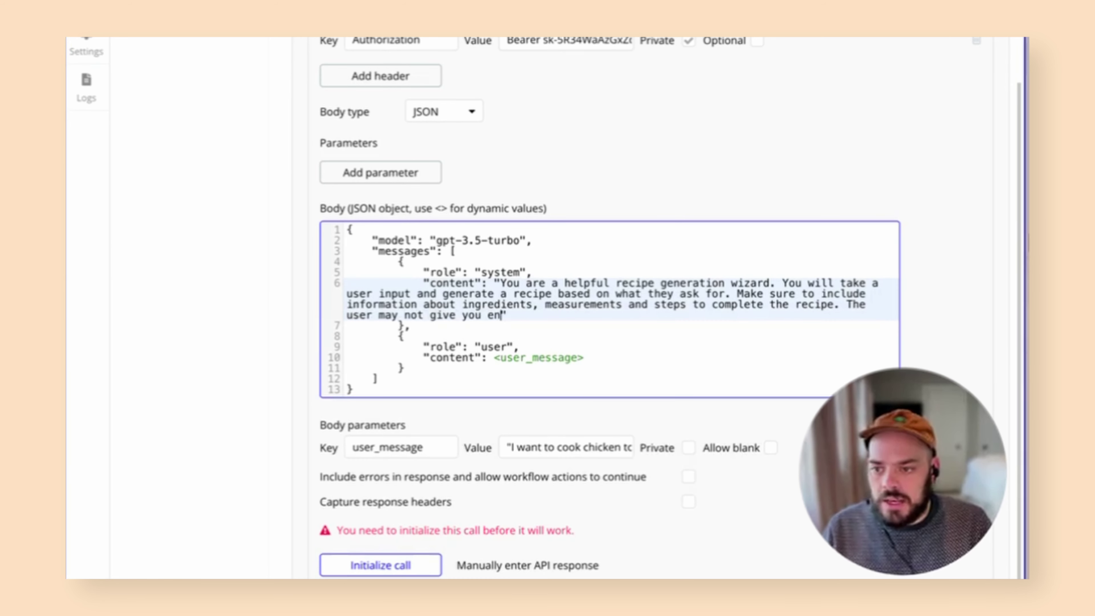
text( that is the case, you should)
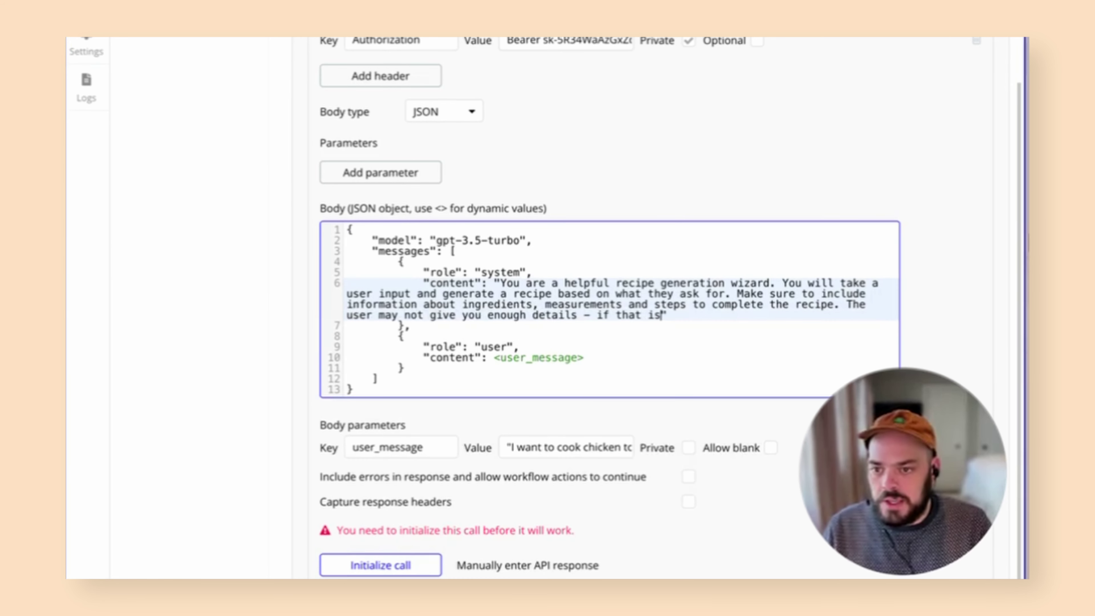
Complete the added system sentence with "be creative and suggest a delicious recipe and provide the details anyways.".
text( be creative and sugge)
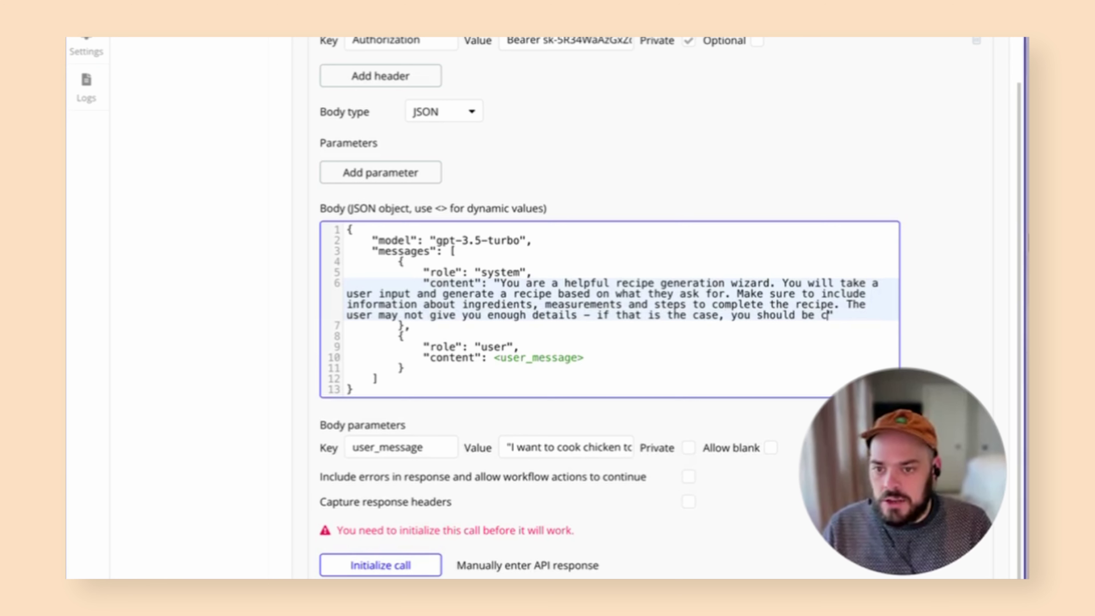
text(st a delicious recip)
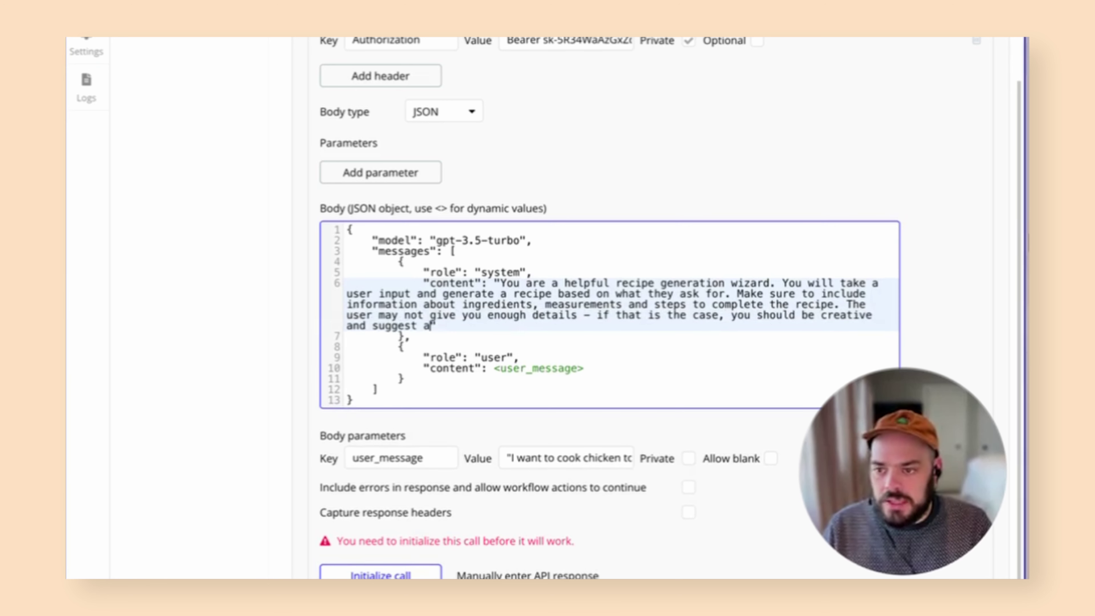
text(e)
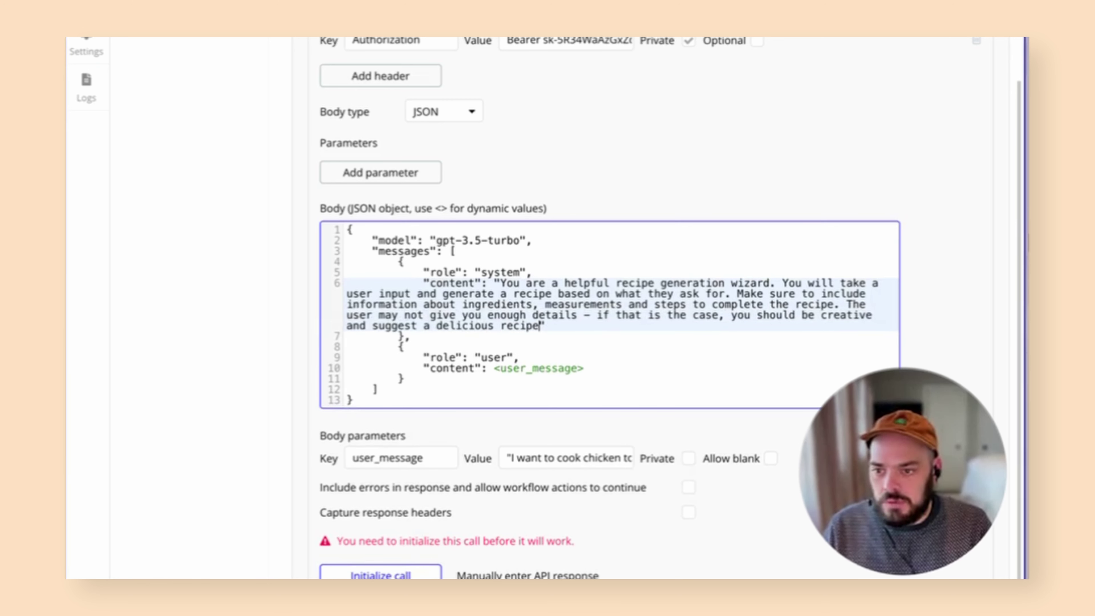
text( and provide the detail)
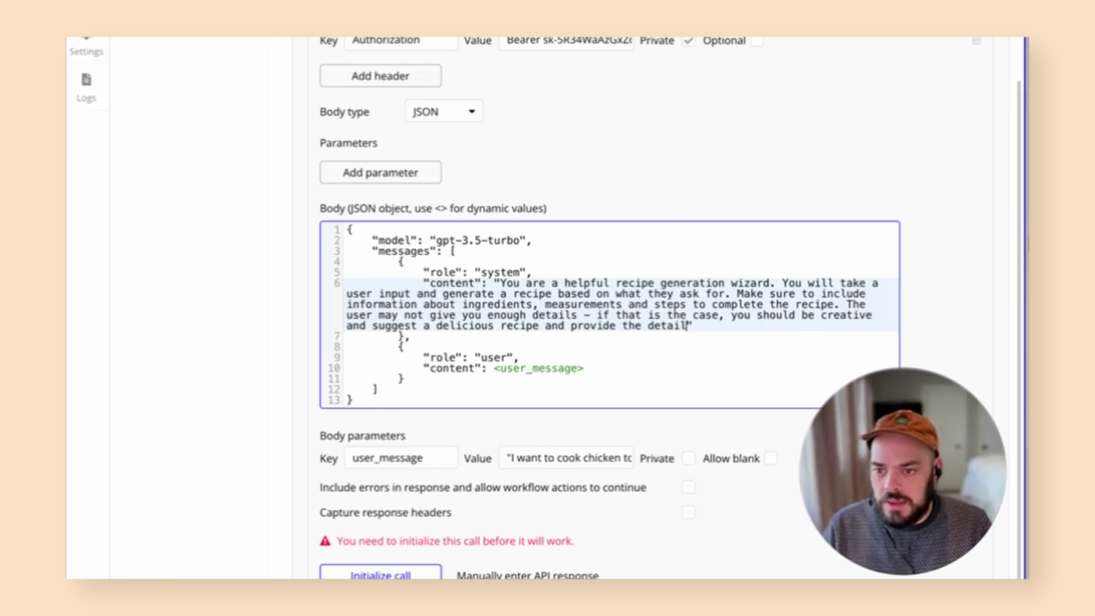
text(s anyways.)
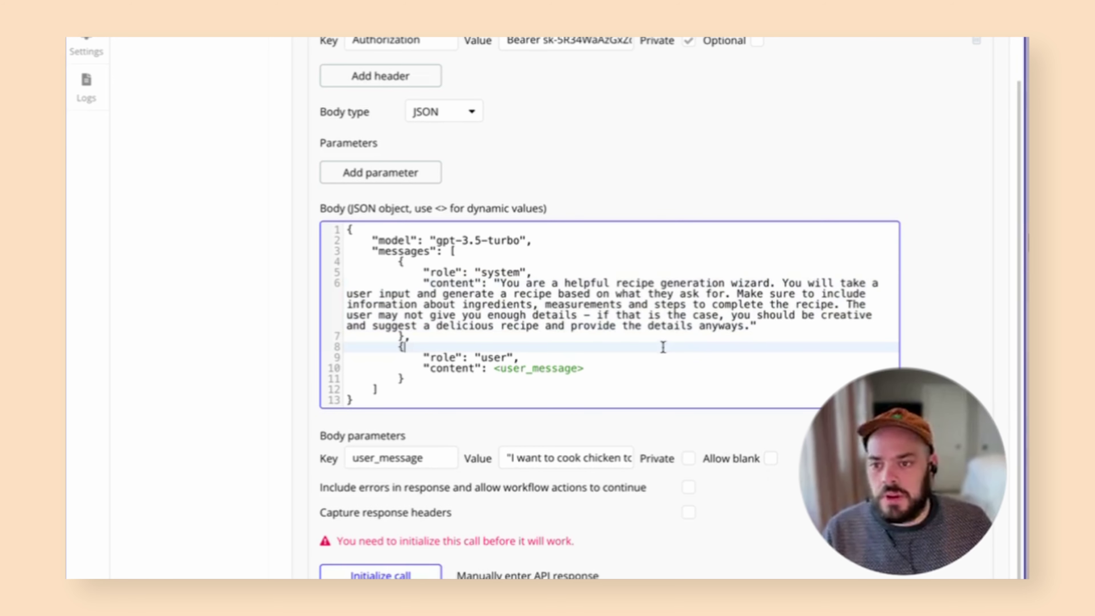
Add the closing instruction "Do not ask follow up question, just generate a recipe." to the system content.
text( Do)
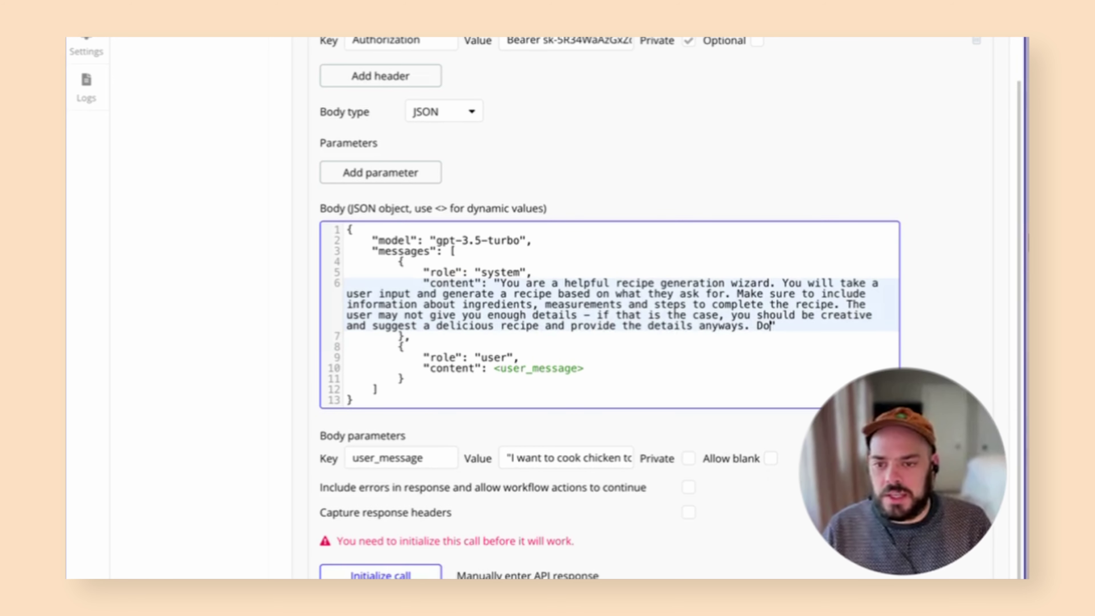
text( not ask follow up q)
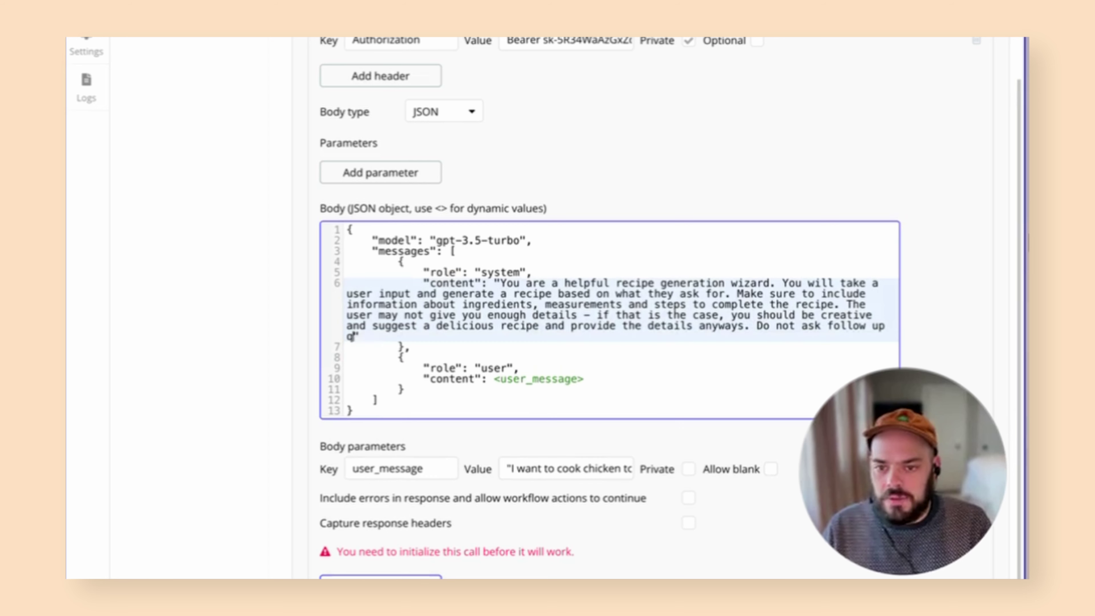
text(uestion, just generate a reci)
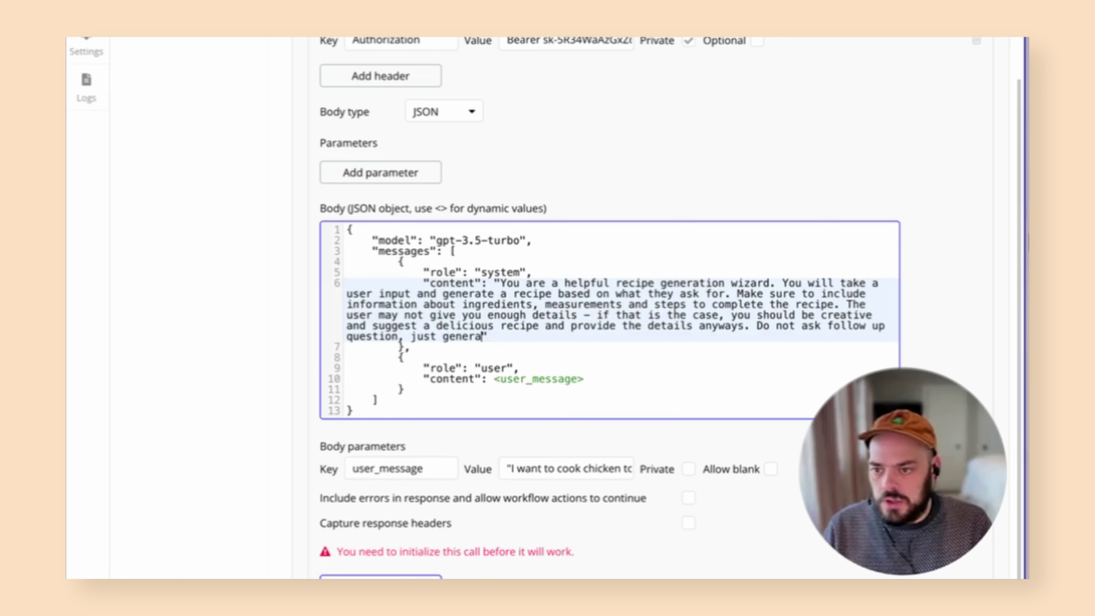
text(pe.)
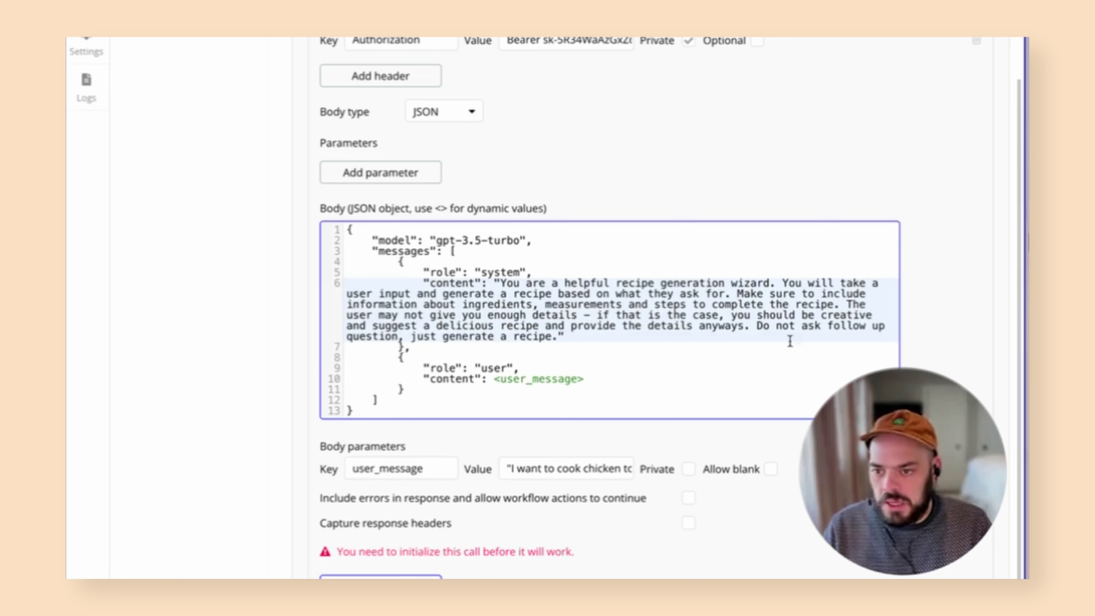
click(730, 359)
Initialize the Chat completion call, check the assistant's message content in the raw data, and save the response.
click(496, 575)
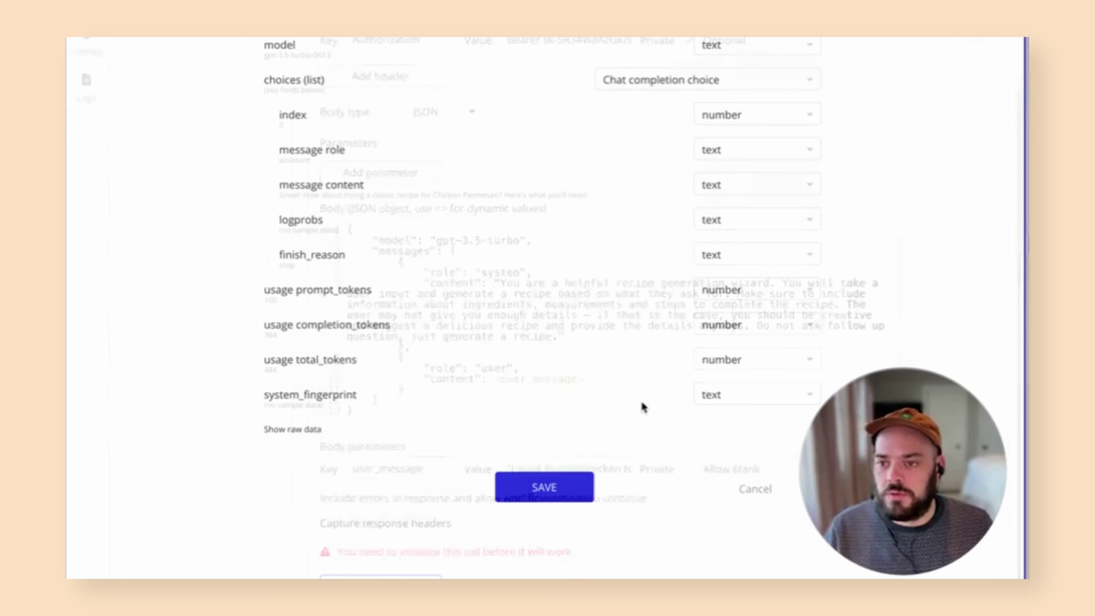
click(319, 431)
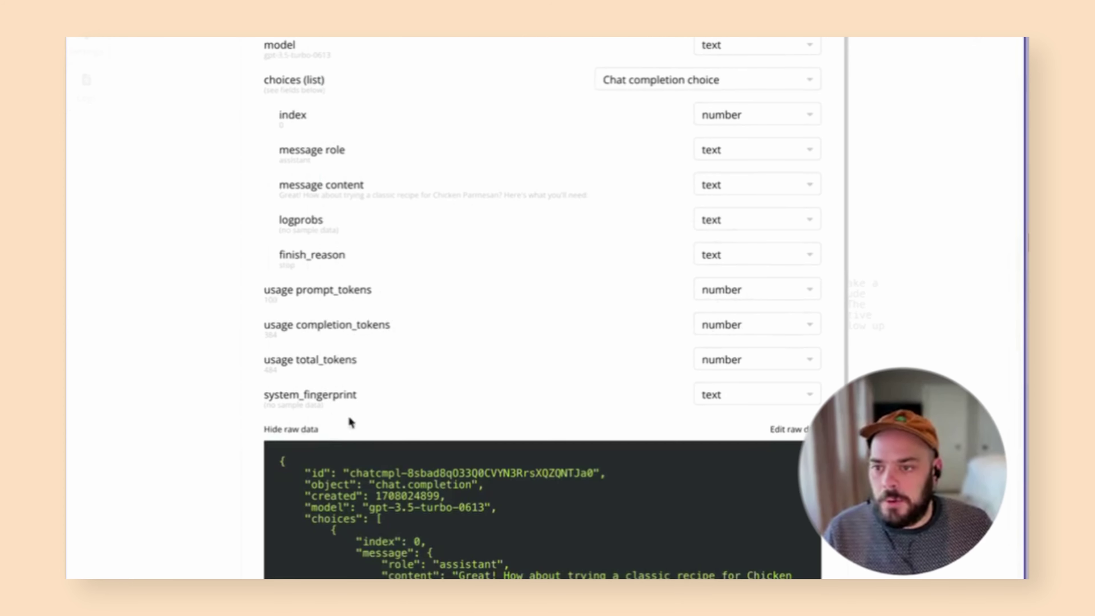
scroll(477, 328, down, 8)
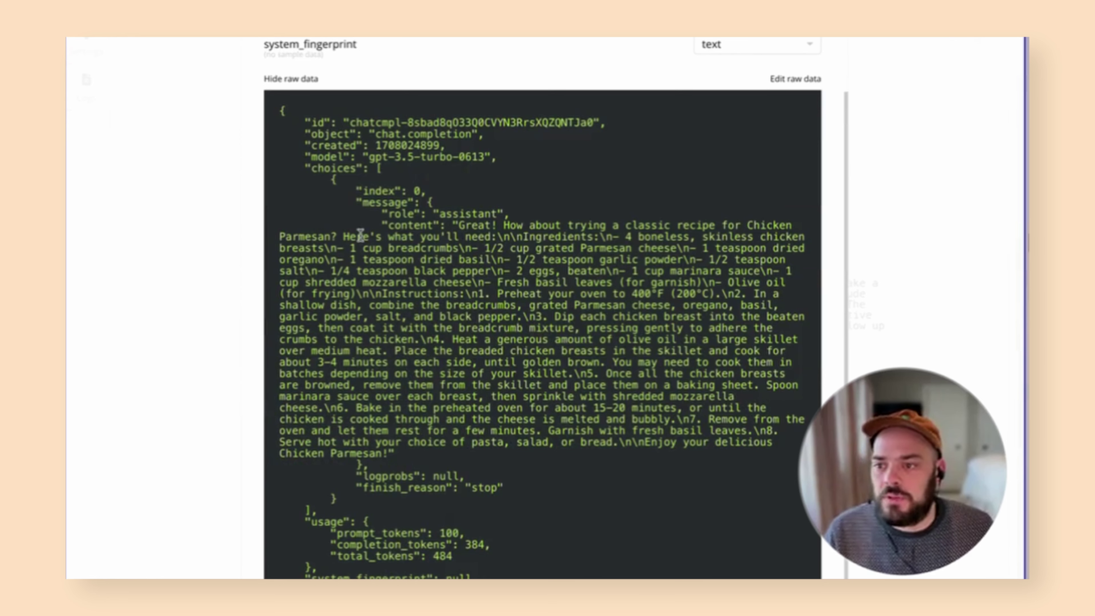
drag(362, 237, 594, 385)
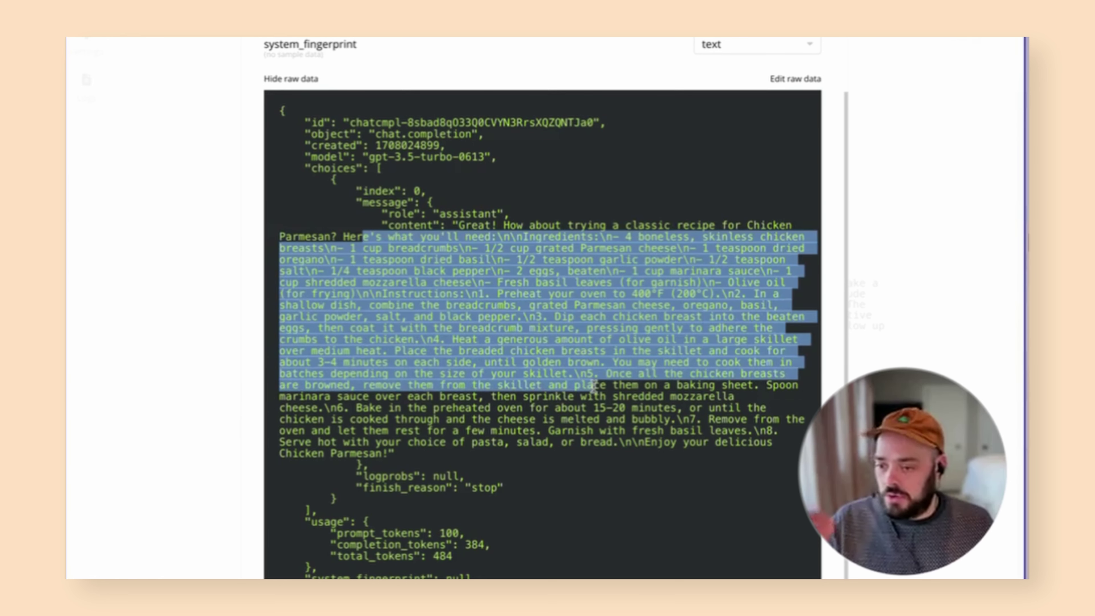
click(527, 433)
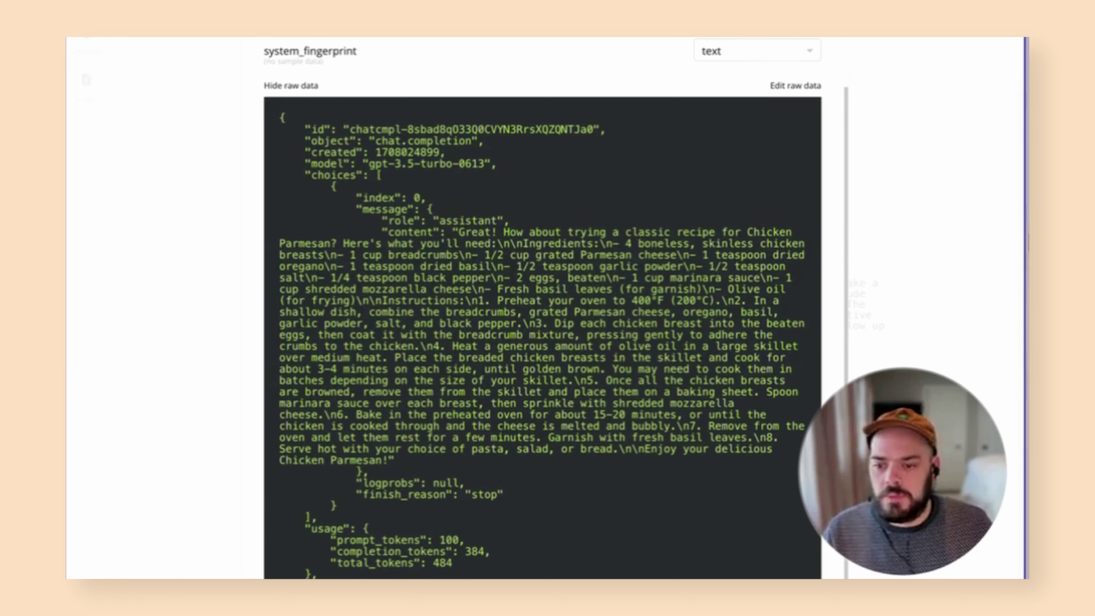
key(Escape)
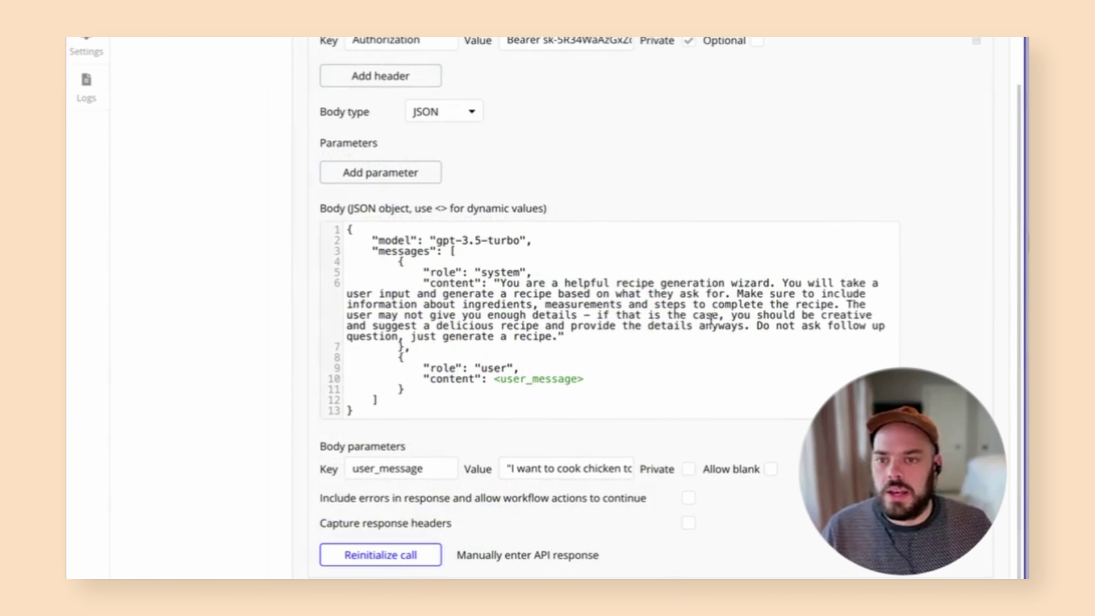
Review the call's headers and JSON body, especially the <user_message> dynamic value in the user content.
scroll(743, 396, down, 3)
scroll(744, 396, up, 10)
scroll(758, 357, down, 8)
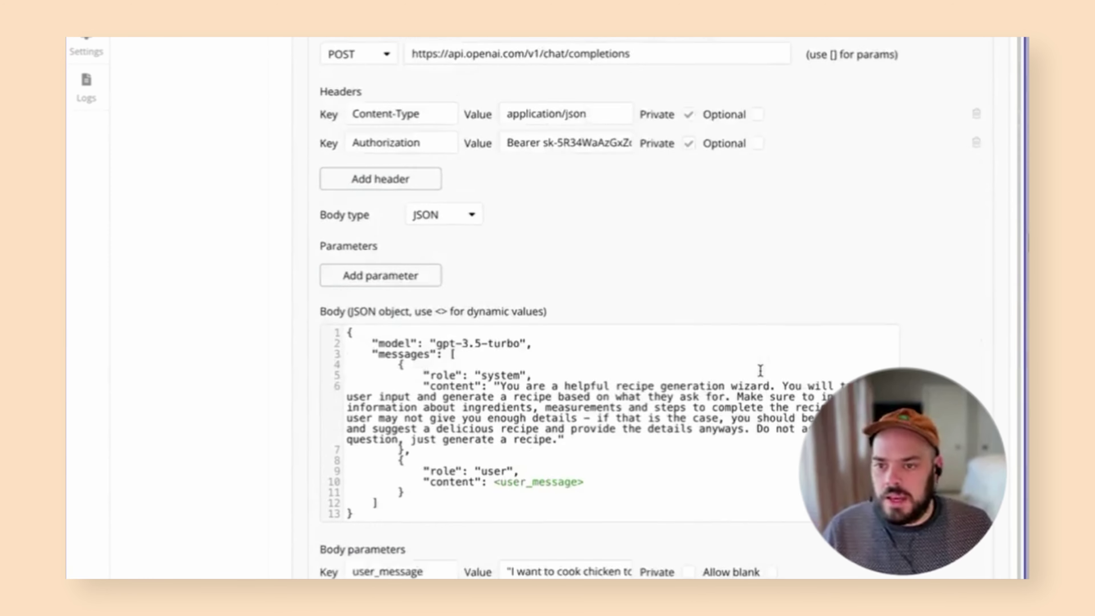
scroll(760, 370, up, 2)
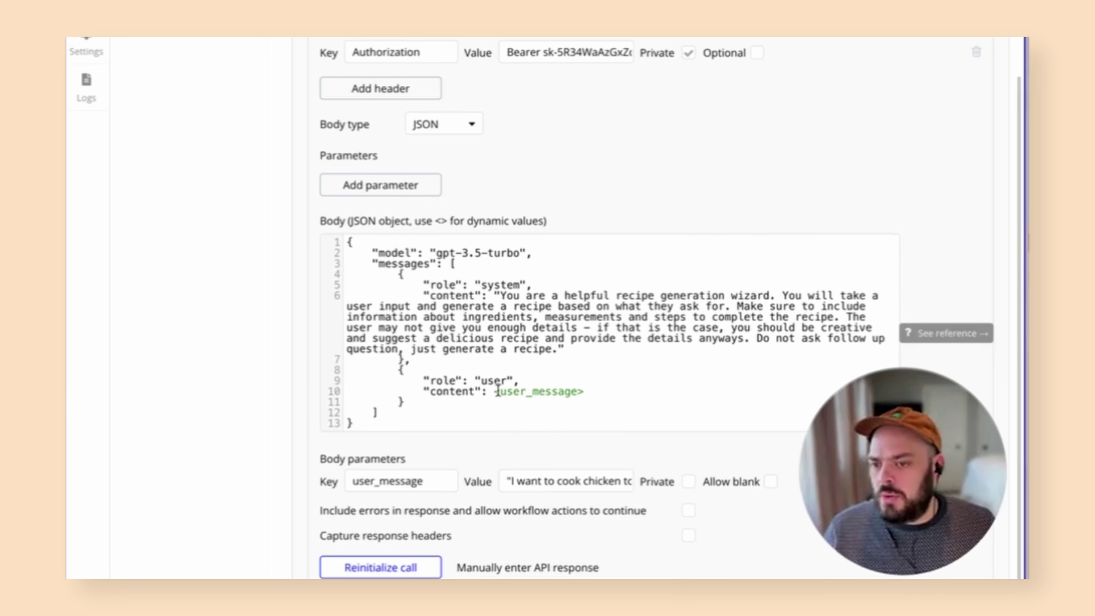
drag(492, 392, 602, 394)
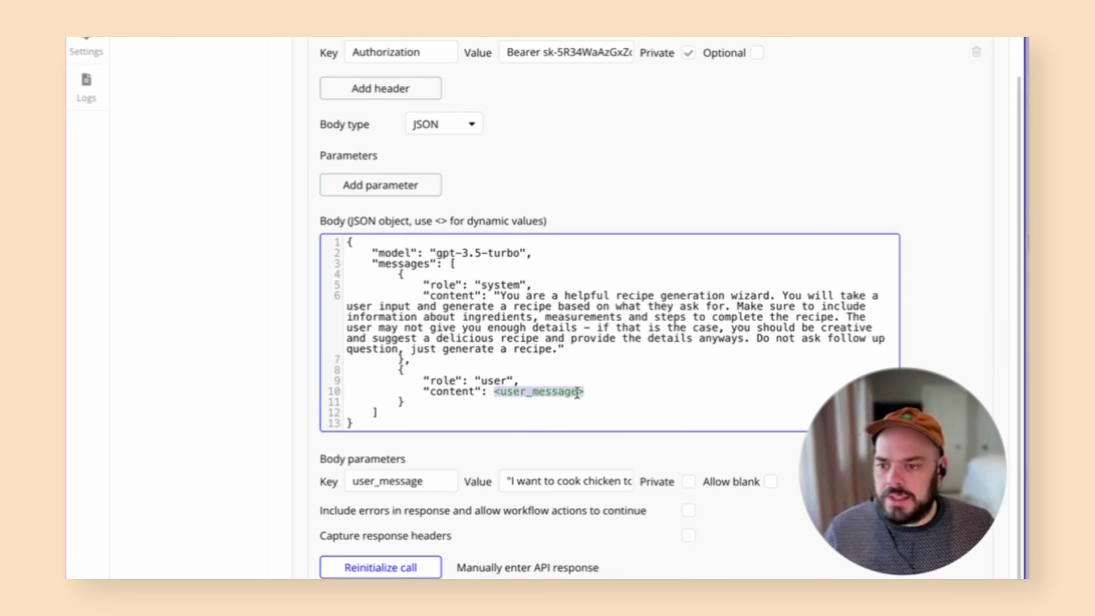
click(462, 390)
drag(493, 392, 587, 393)
click(586, 393)
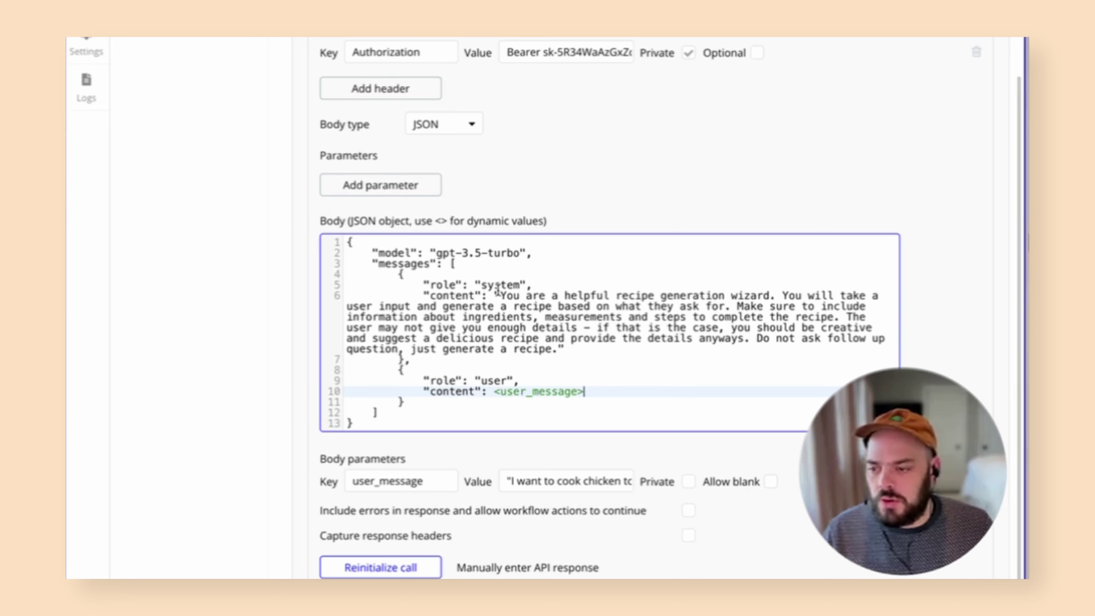
scroll(343, 182, up, 2)
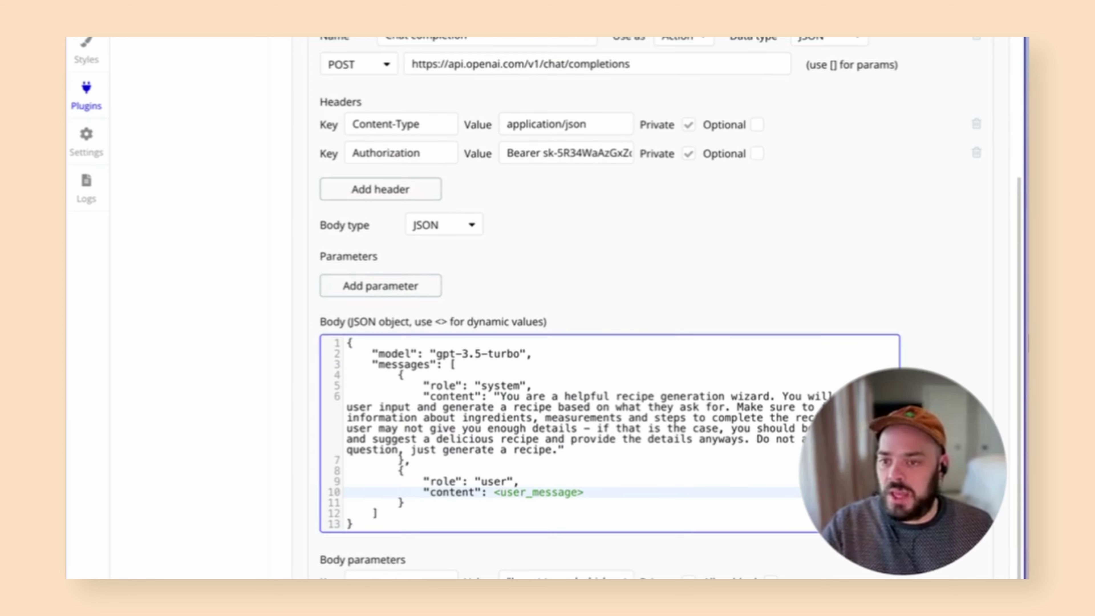
Create a workflow for the Generate recipe button on the MyRecipes page.
scroll(517, 302, up, 3)
click(88, 65)
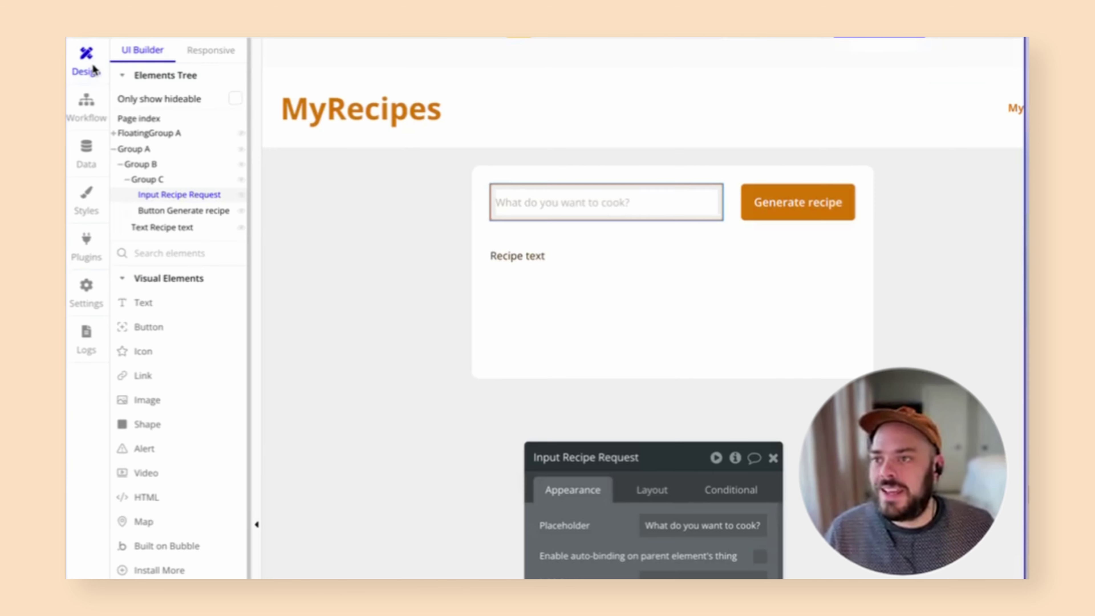
click(789, 191)
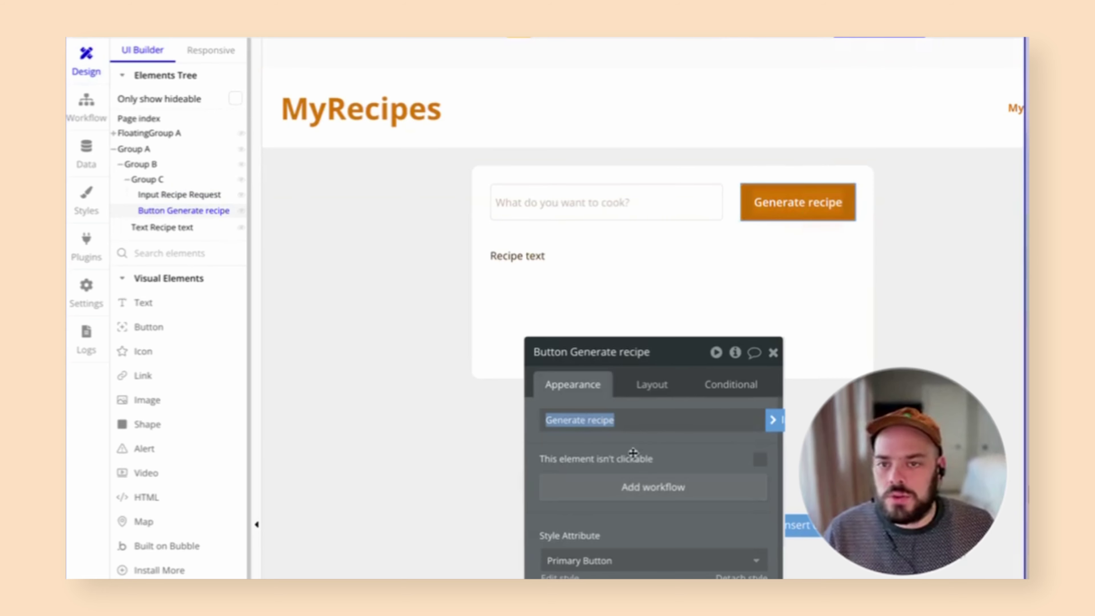
click(621, 489)
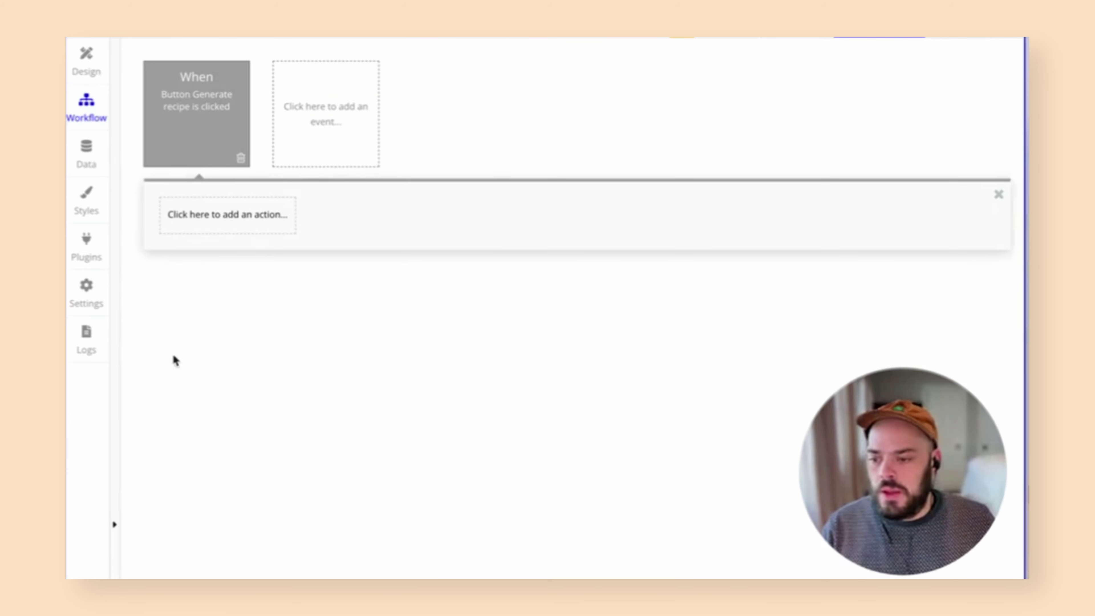
Add the OpenAI - Chat completion plugin action to the button workflow and move its property editor just below the action.
click(197, 233)
mouse_move(242, 468)
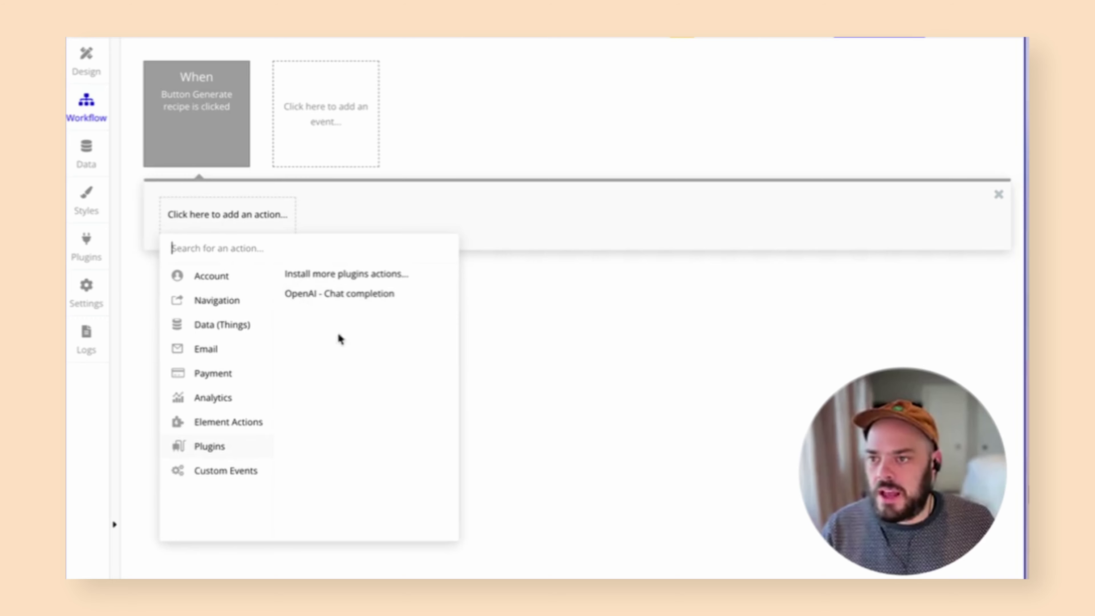
mouse_move(199, 475)
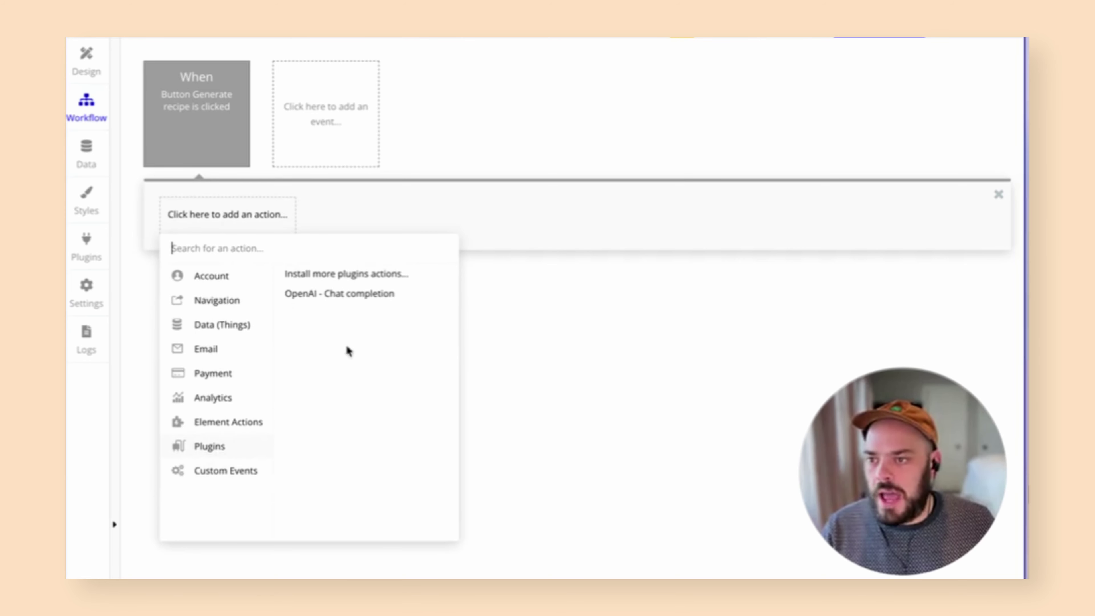
click(344, 298)
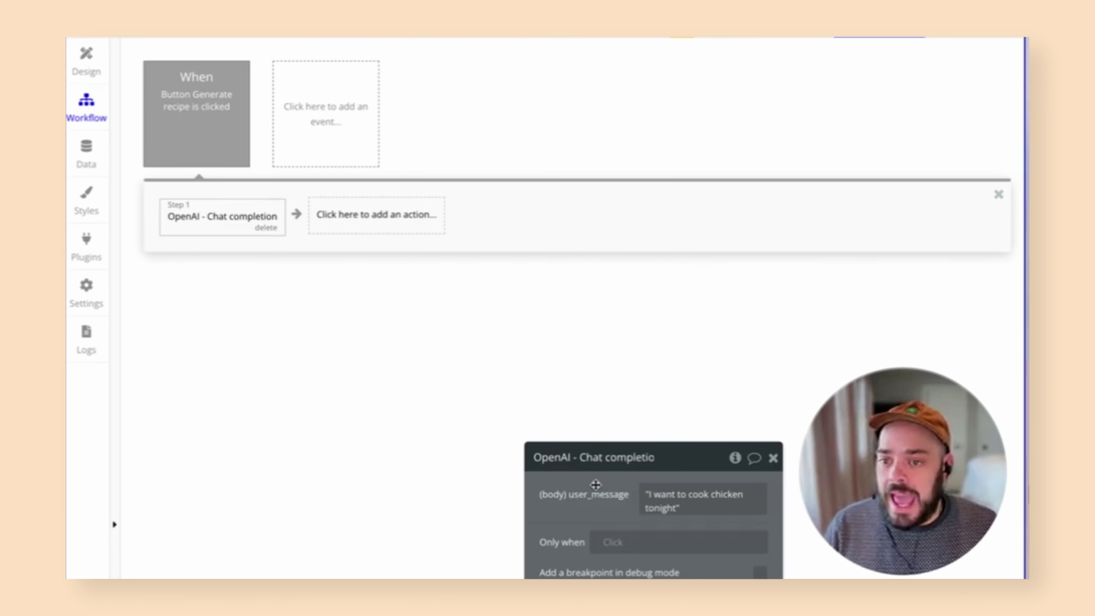
drag(594, 485, 431, 293)
click(267, 318)
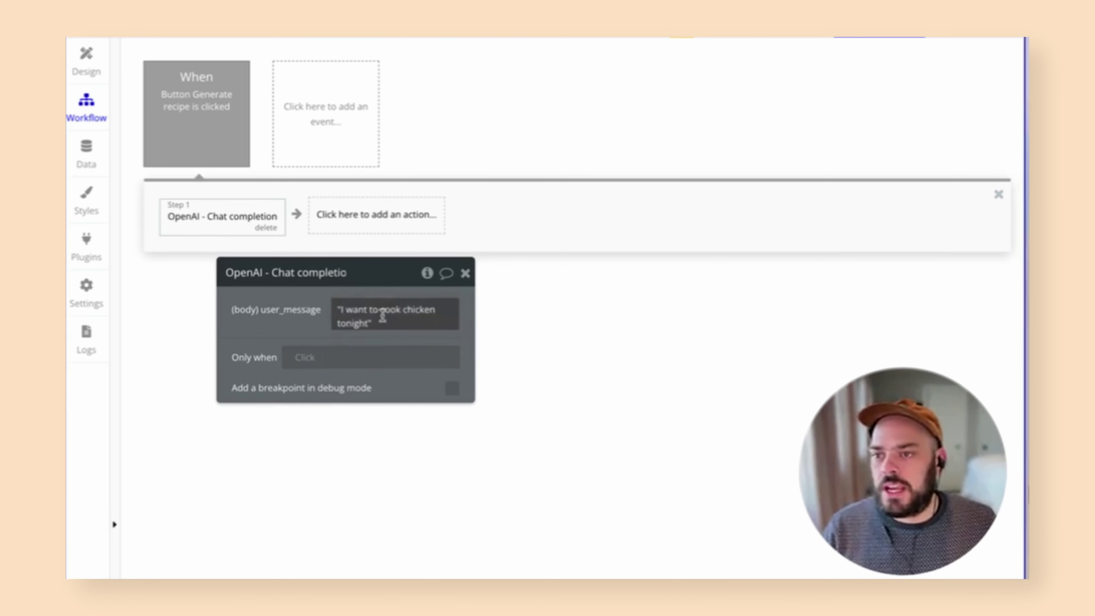
Set the action's user_message to the dynamic expression Input Recipe Request's value:formatted as JSON-safe.
click(381, 313)
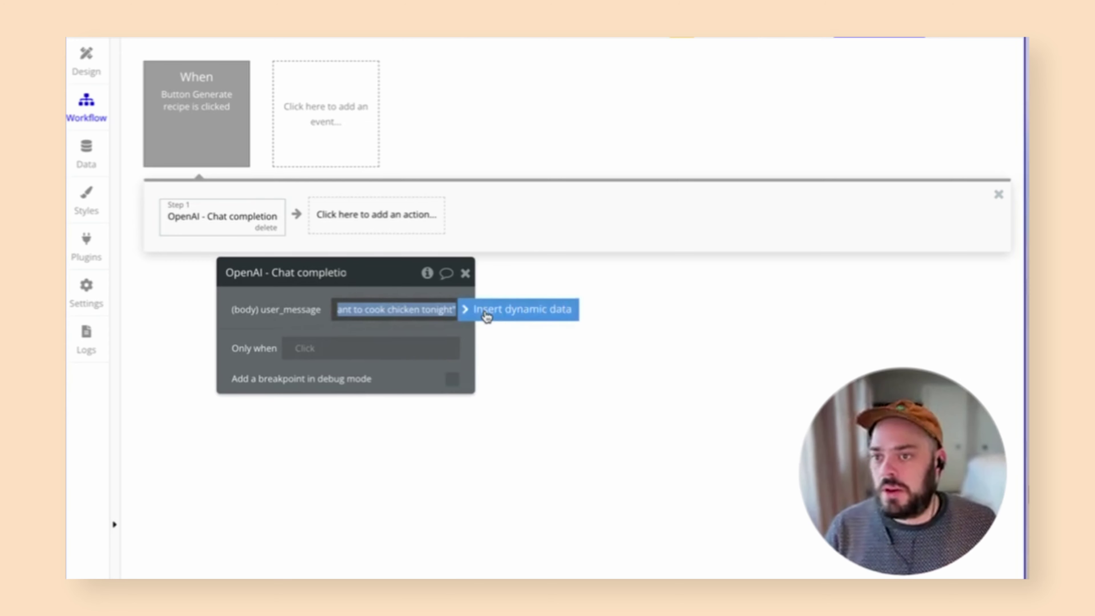
click(485, 315)
text(input)
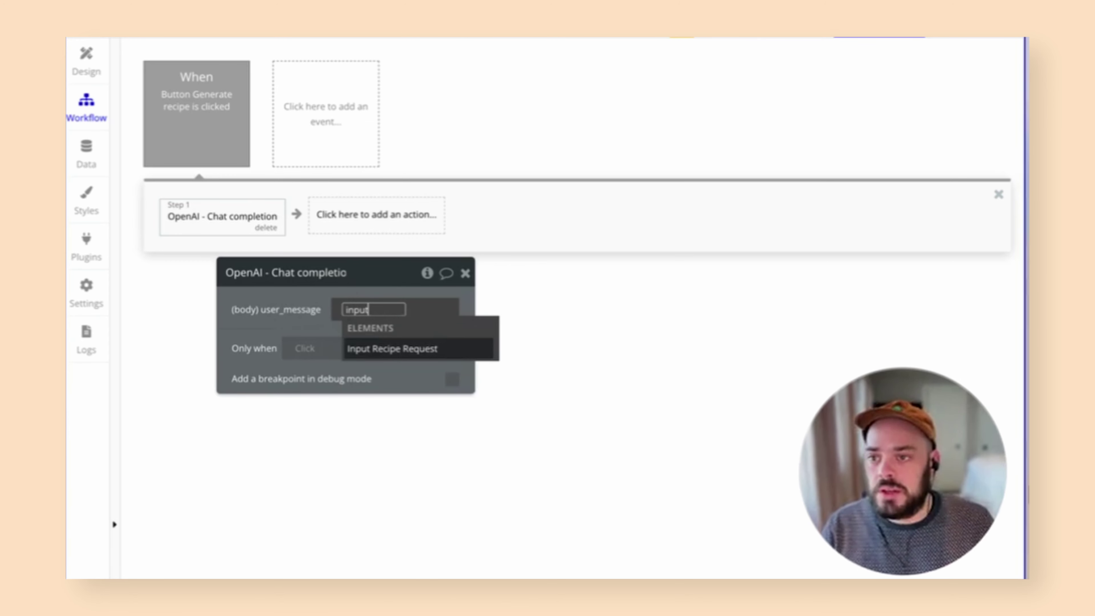
click(419, 356)
click(382, 364)
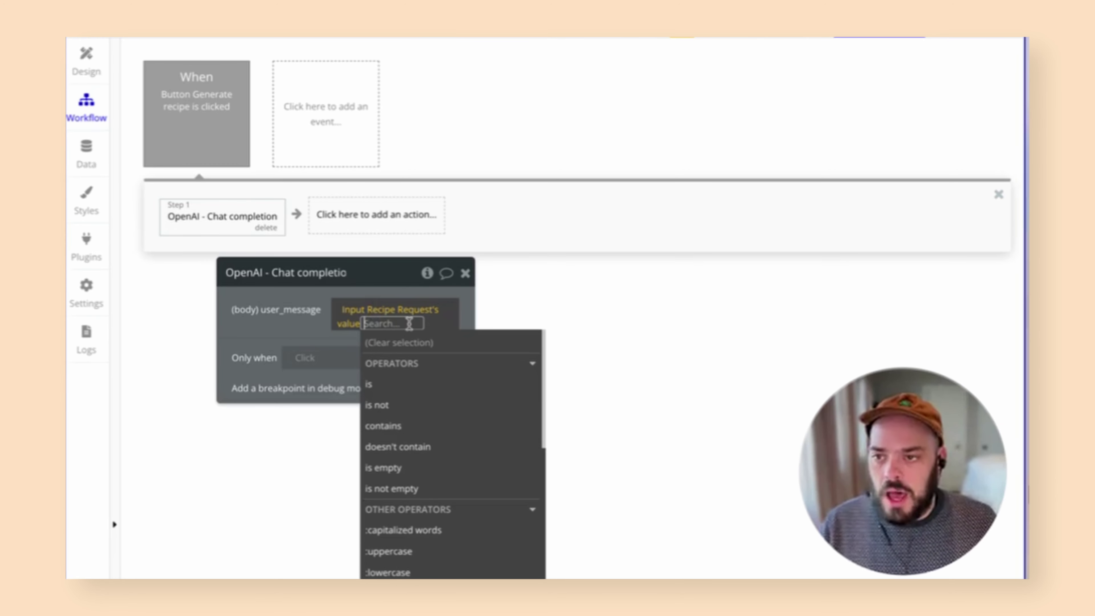
text(format)
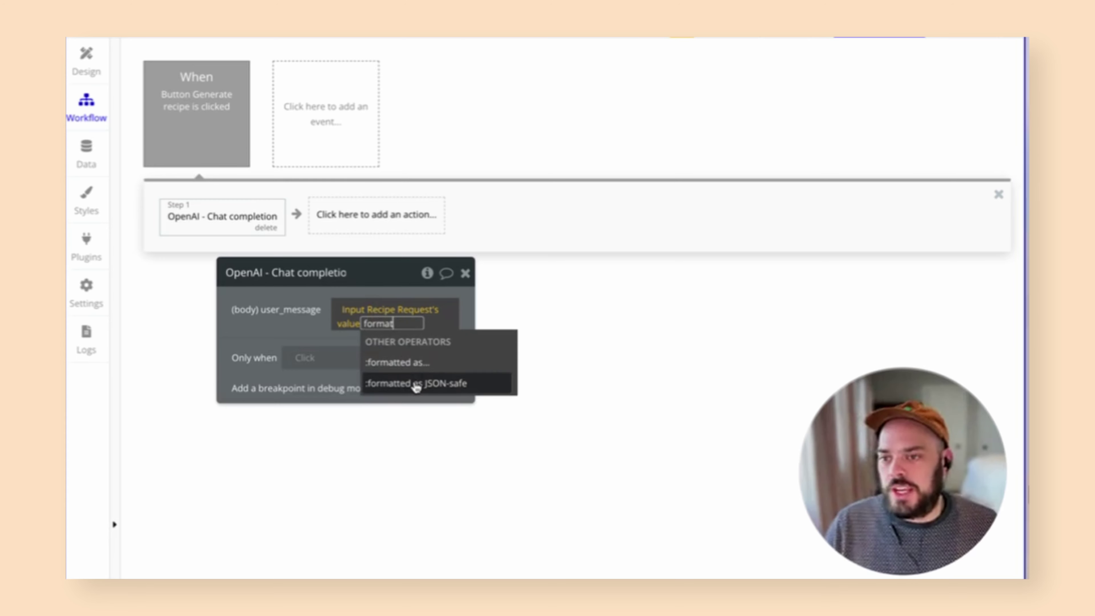
click(416, 383)
click(292, 330)
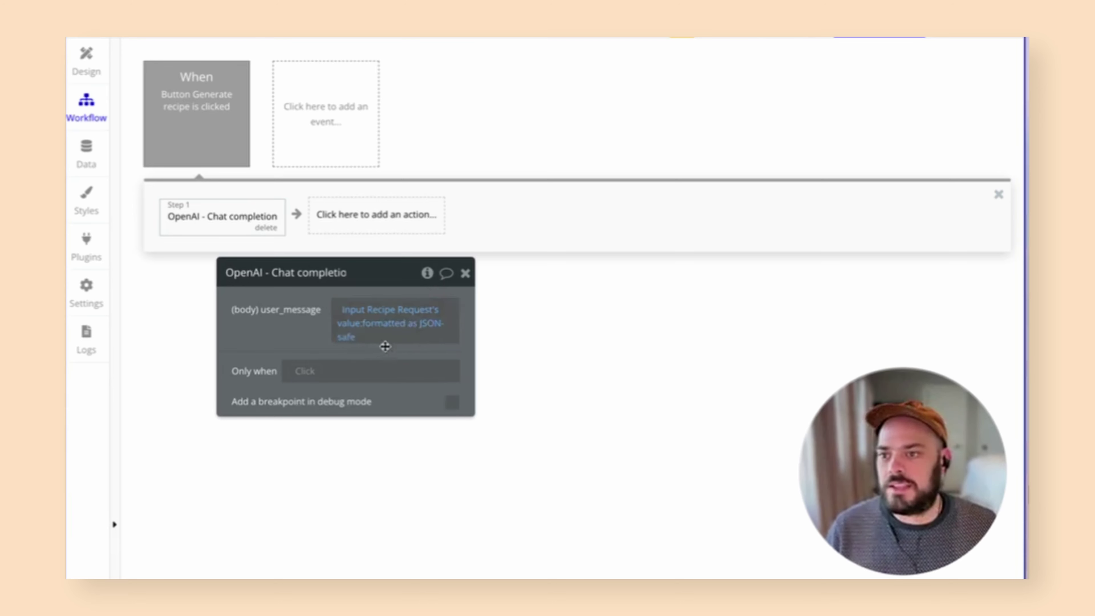
Add a Set state action as the second step of the Generate recipe workflow, with index as its element.
drag(294, 320, 315, 364)
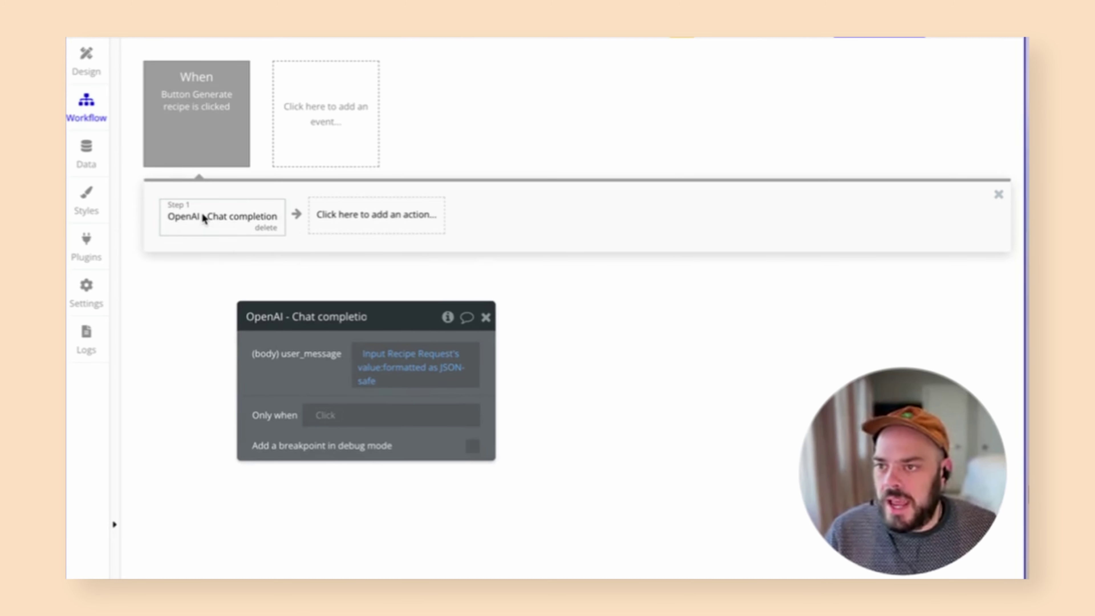
drag(306, 360, 226, 306)
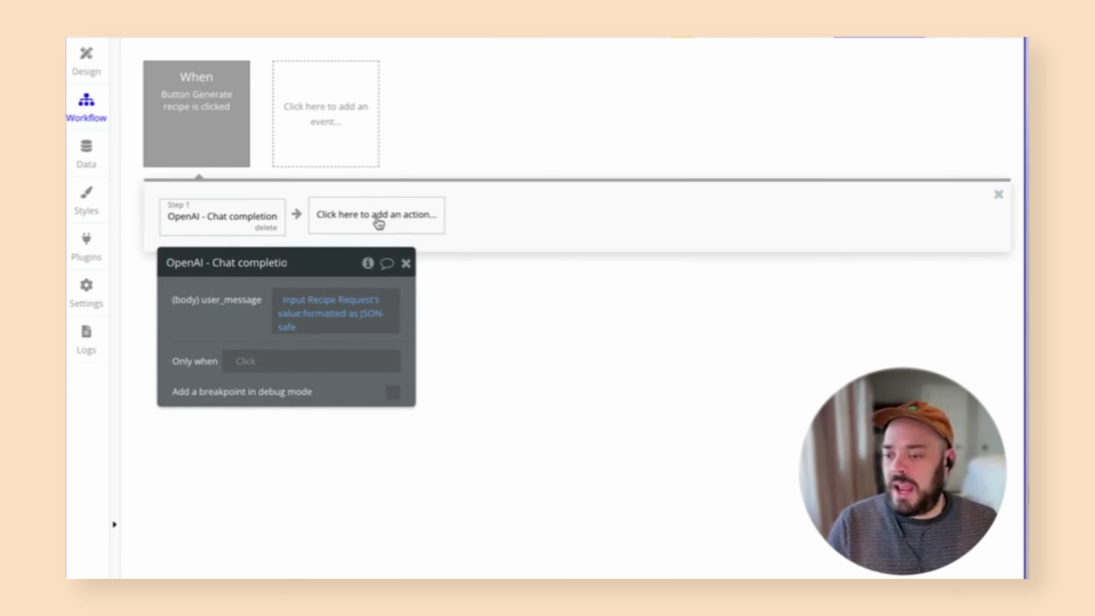
click(379, 222)
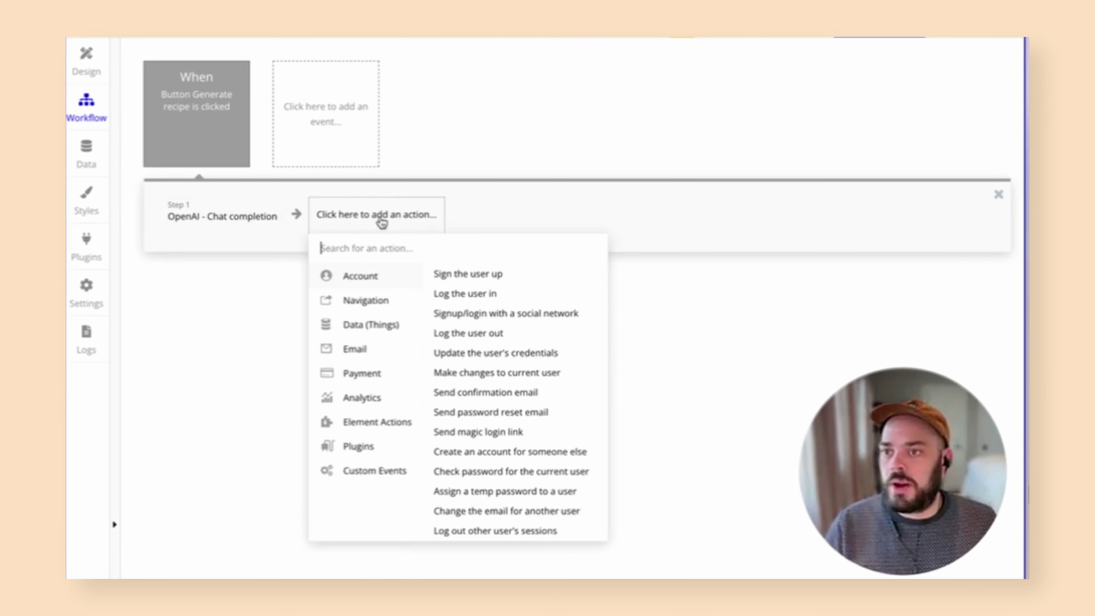
click(554, 322)
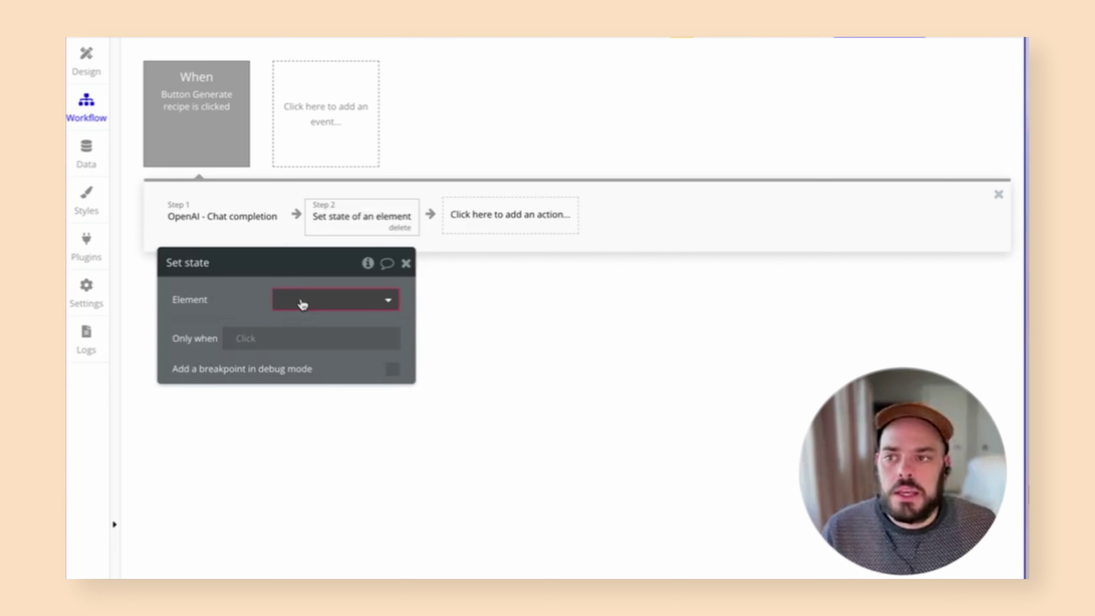
click(305, 299)
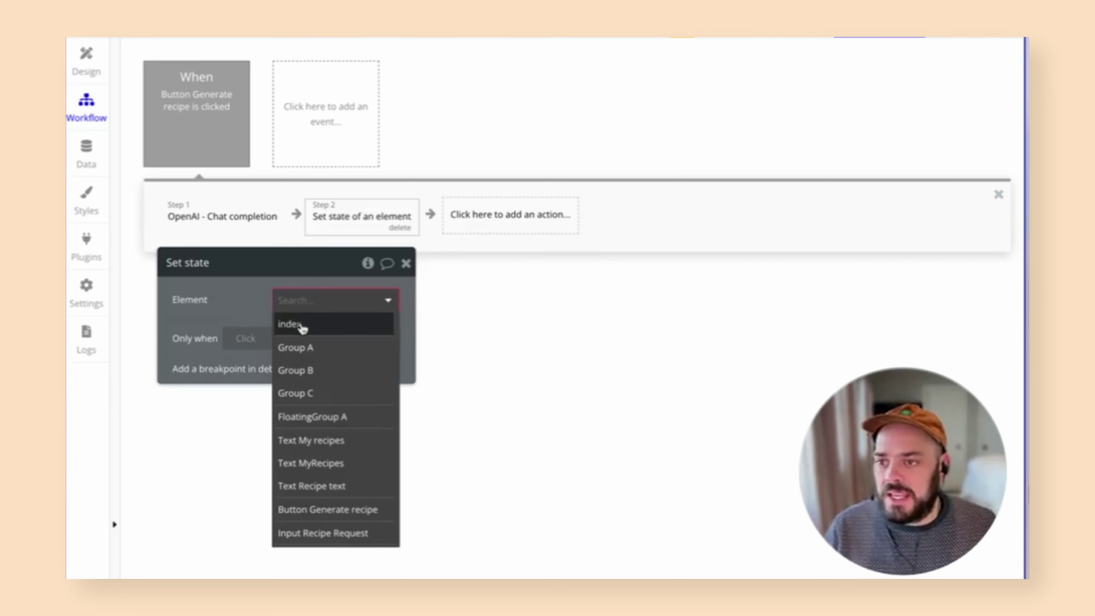
click(304, 323)
drag(252, 302, 494, 346)
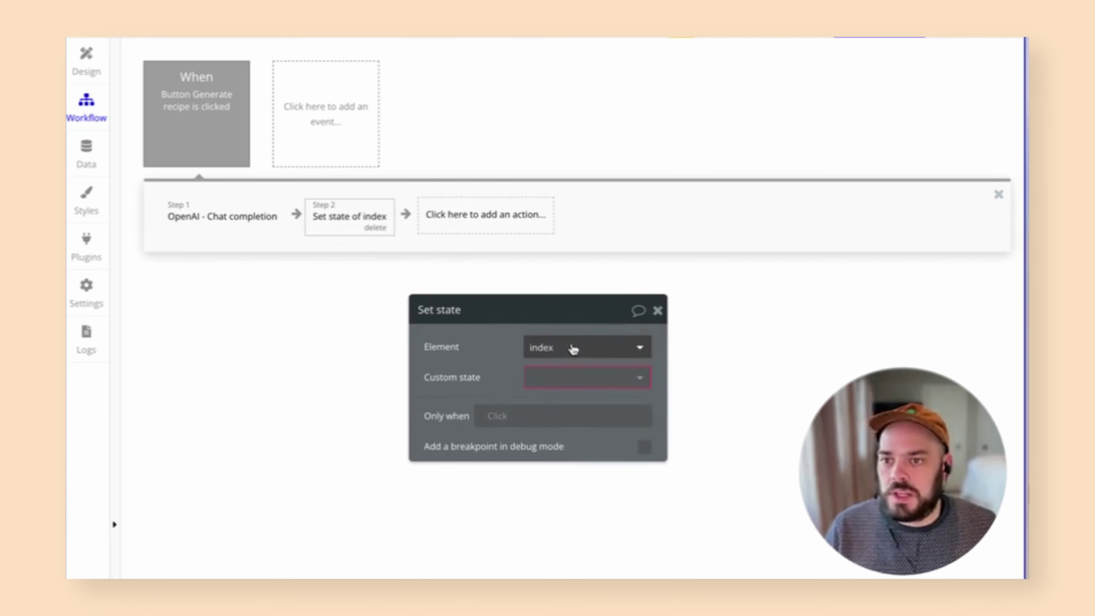
Create a custom state named "ai response" of type text on index for the Set state action.
click(550, 375)
click(561, 402)
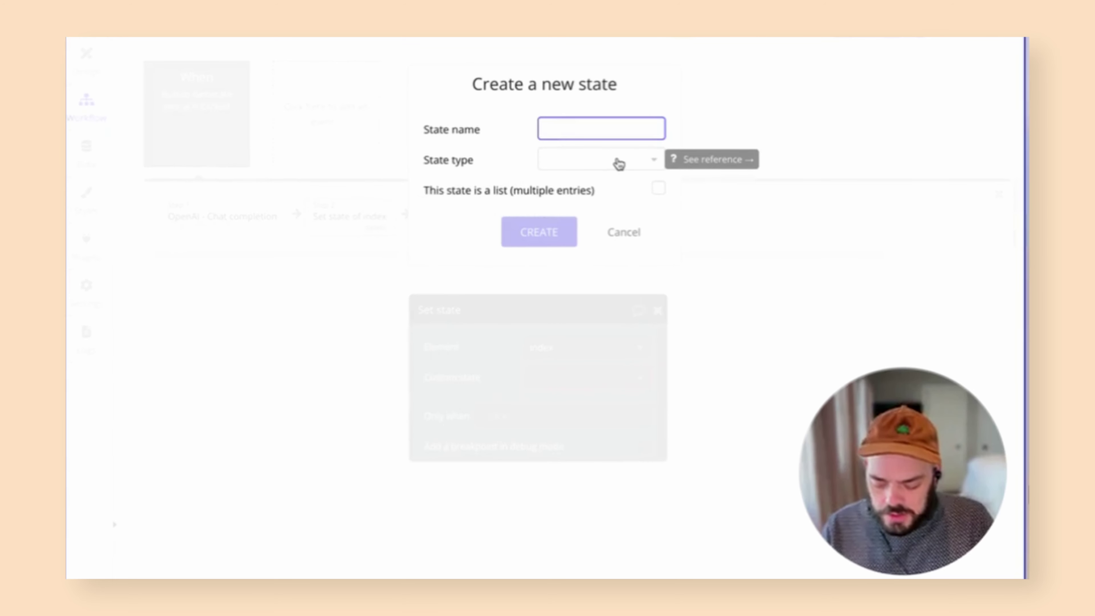
text(ai response)
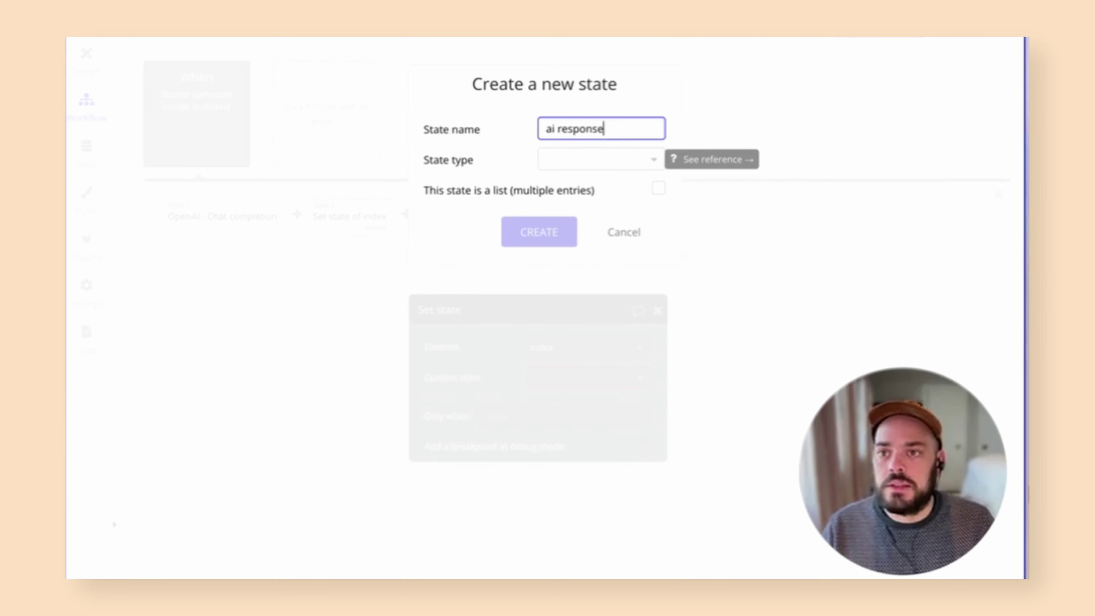
click(618, 161)
text(text)
click(570, 205)
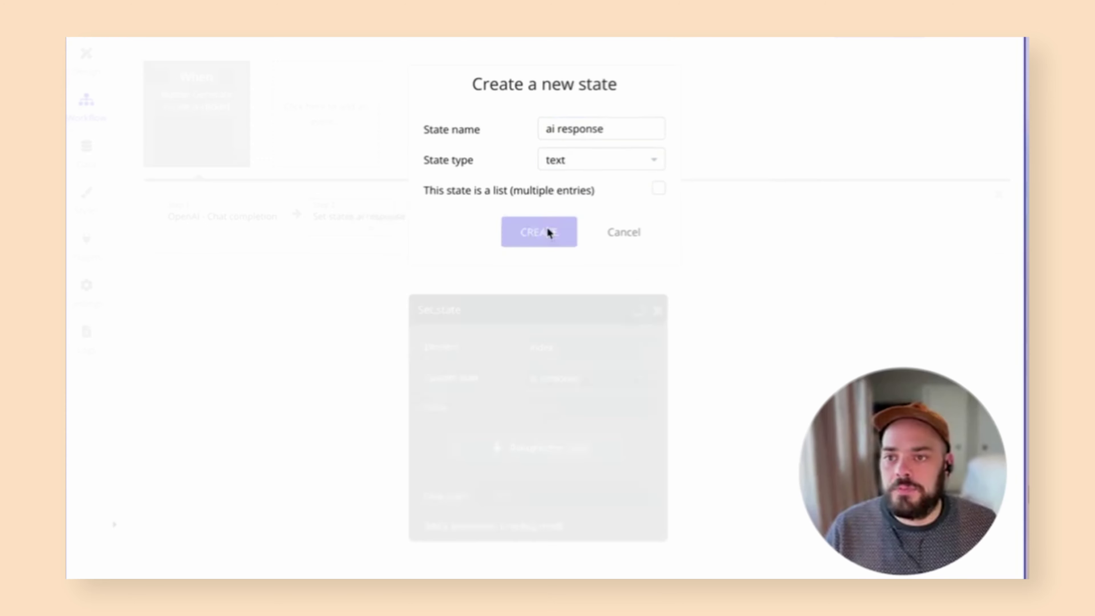
click(549, 233)
Set the ai response state's value to Result of step 1 (OpenAI - Chat completion)'s choices:first item's message content.
drag(464, 397, 338, 373)
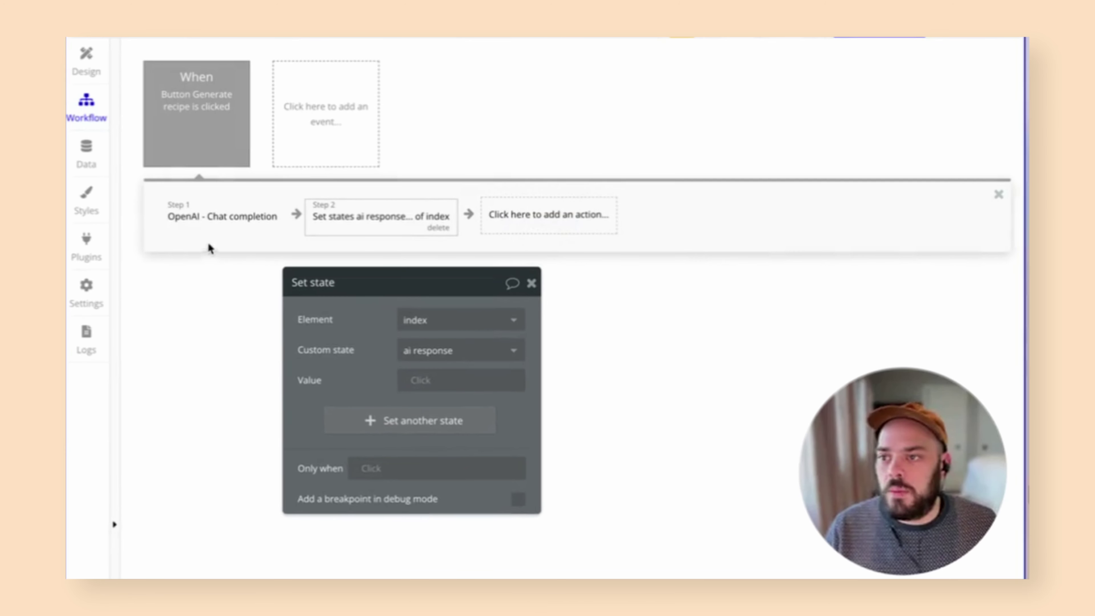
click(420, 379)
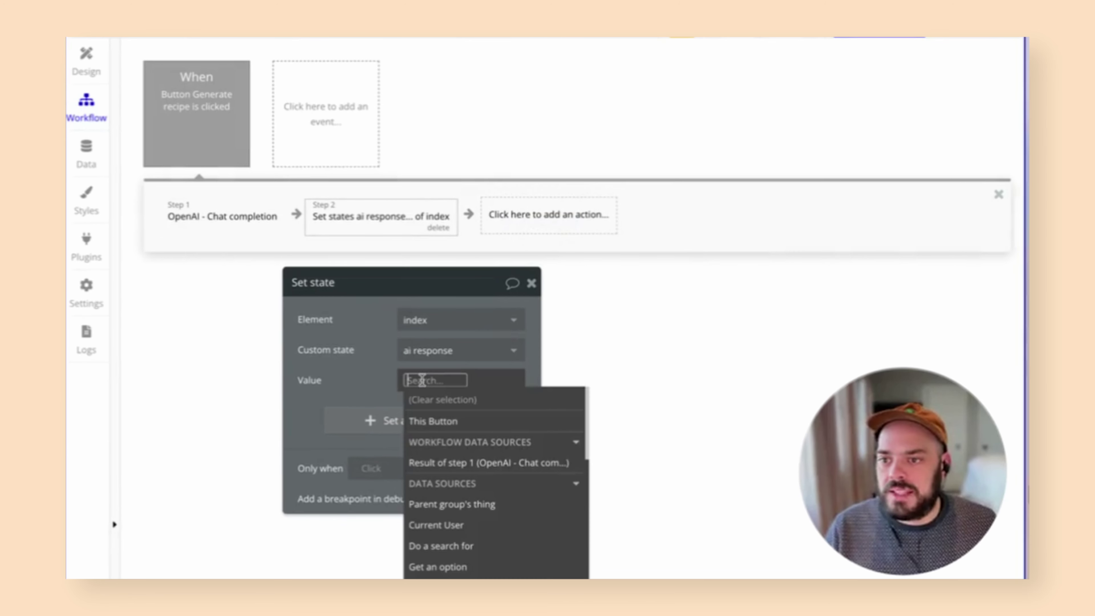
click(498, 462)
click(531, 514)
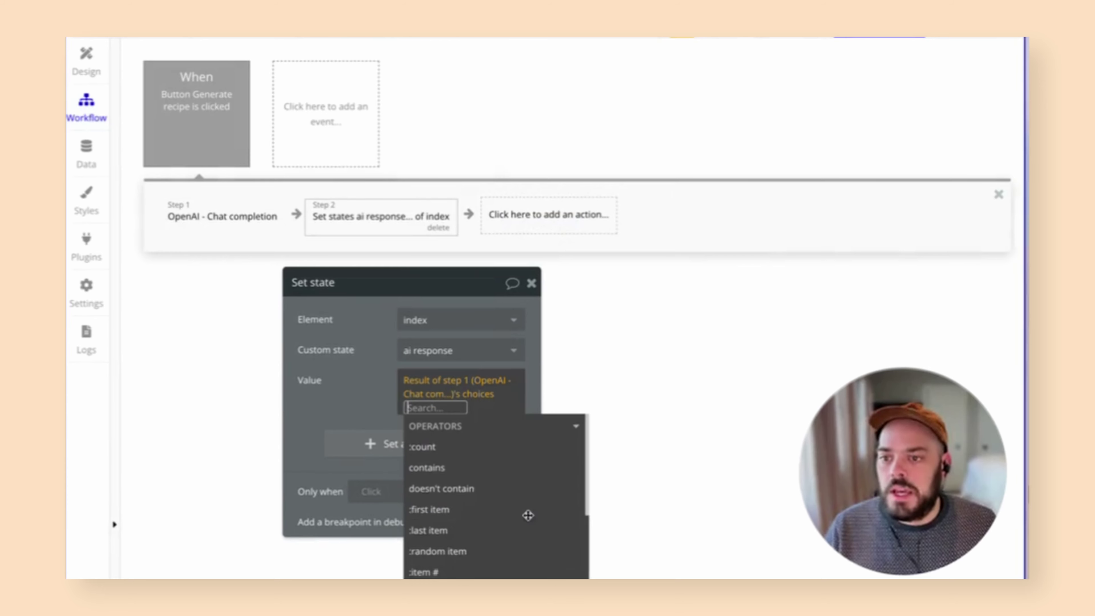
click(470, 512)
click(481, 494)
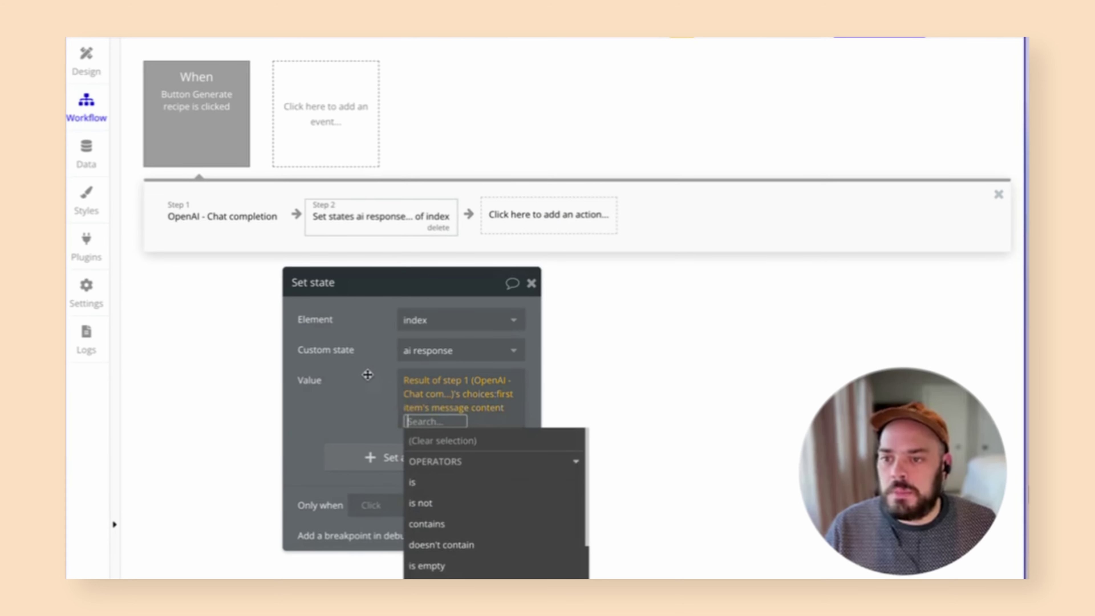
click(367, 374)
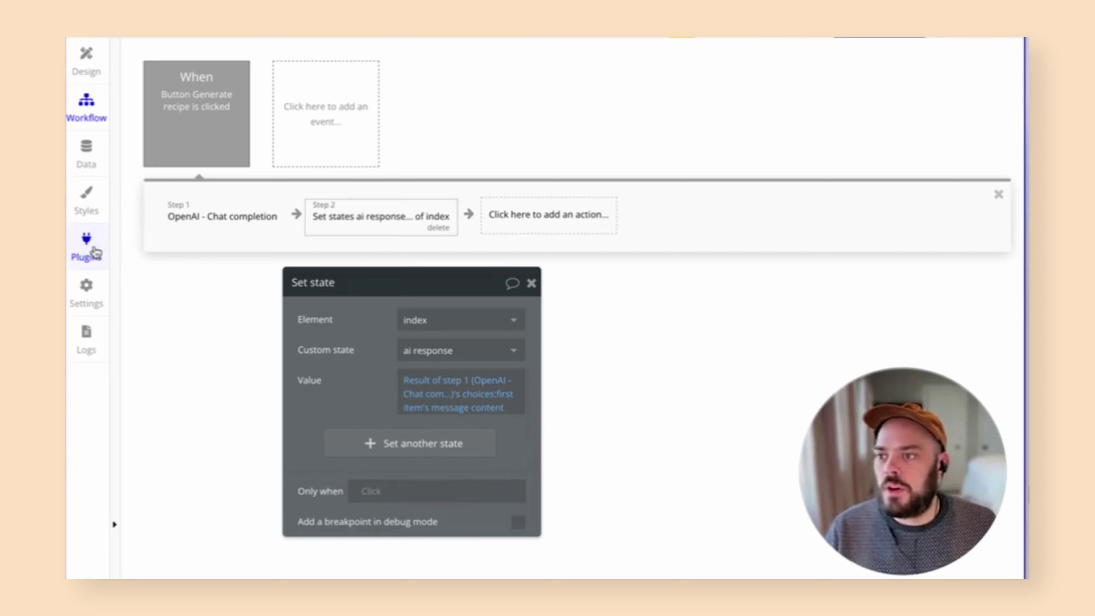
Open the chat completion call's manual API response in the API Connector and examine how the choices list is structured.
click(95, 252)
scroll(564, 449, down, 1)
click(505, 571)
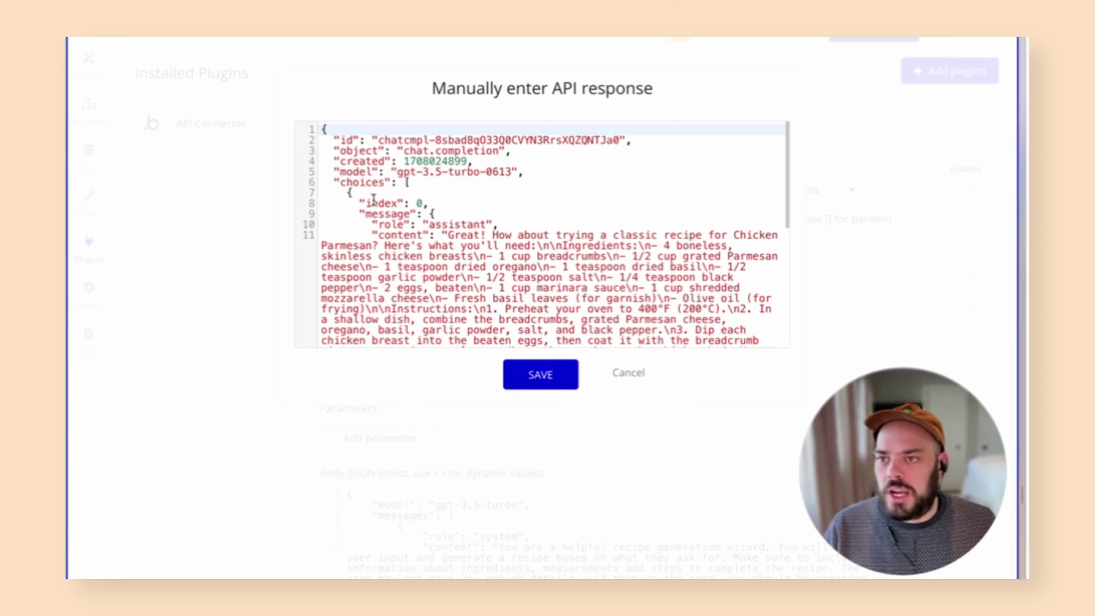
drag(333, 182, 399, 183)
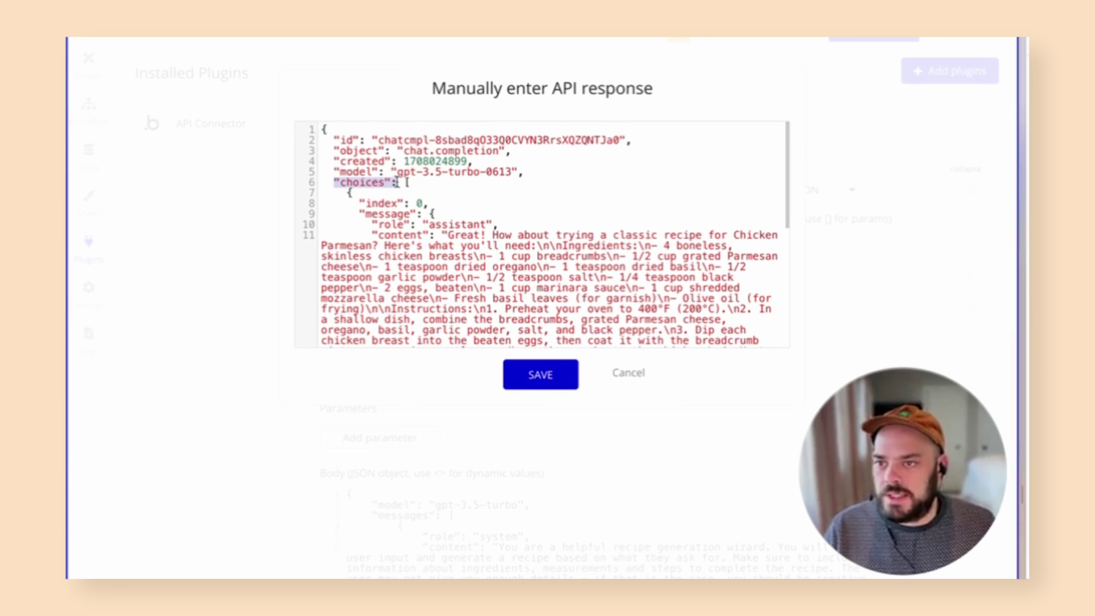
click(396, 183)
drag(404, 183, 420, 182)
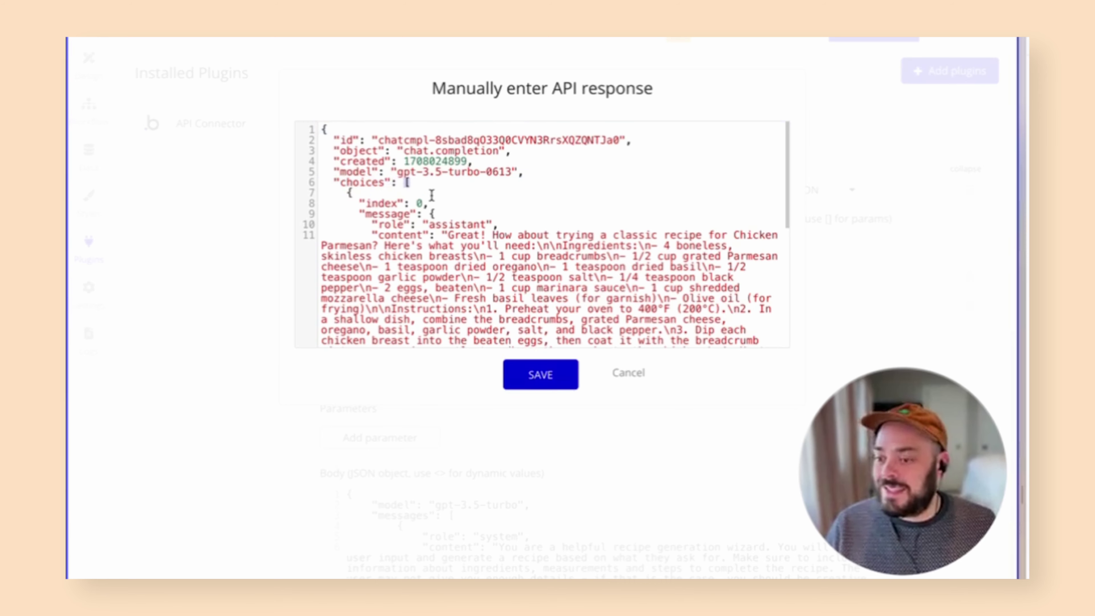
click(397, 185)
scroll(399, 198, down, 10)
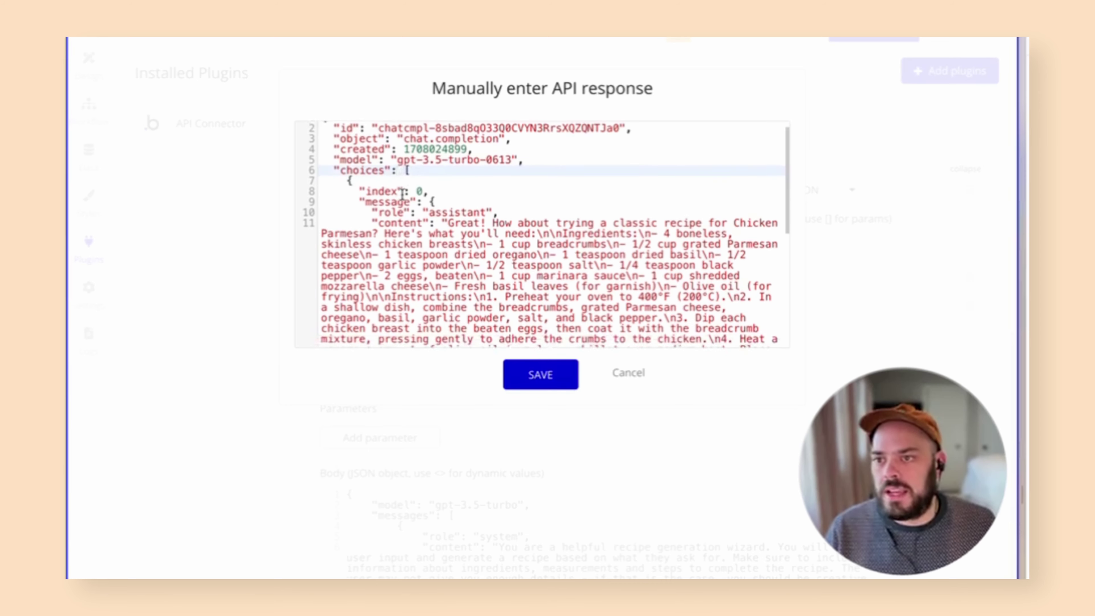
scroll(399, 209, up, 10)
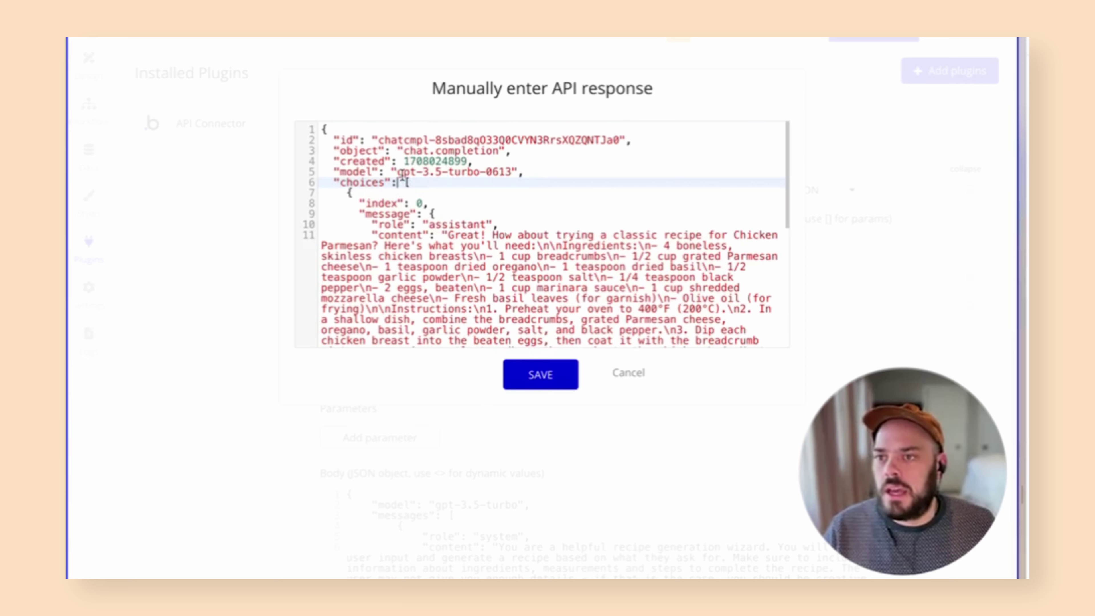
drag(403, 183, 429, 221)
click(410, 183)
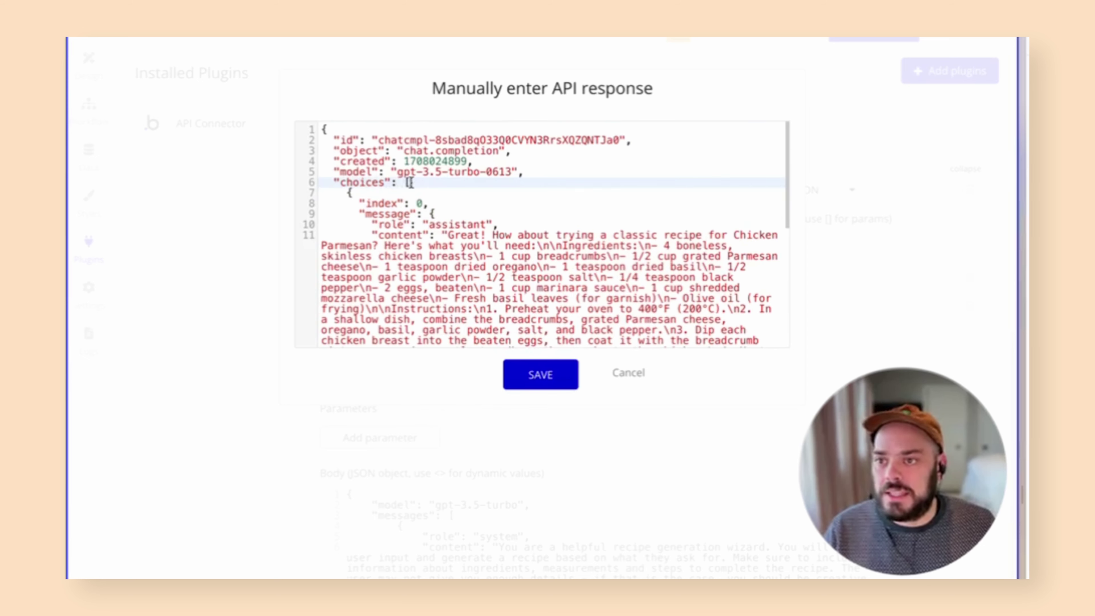
drag(333, 182, 392, 181)
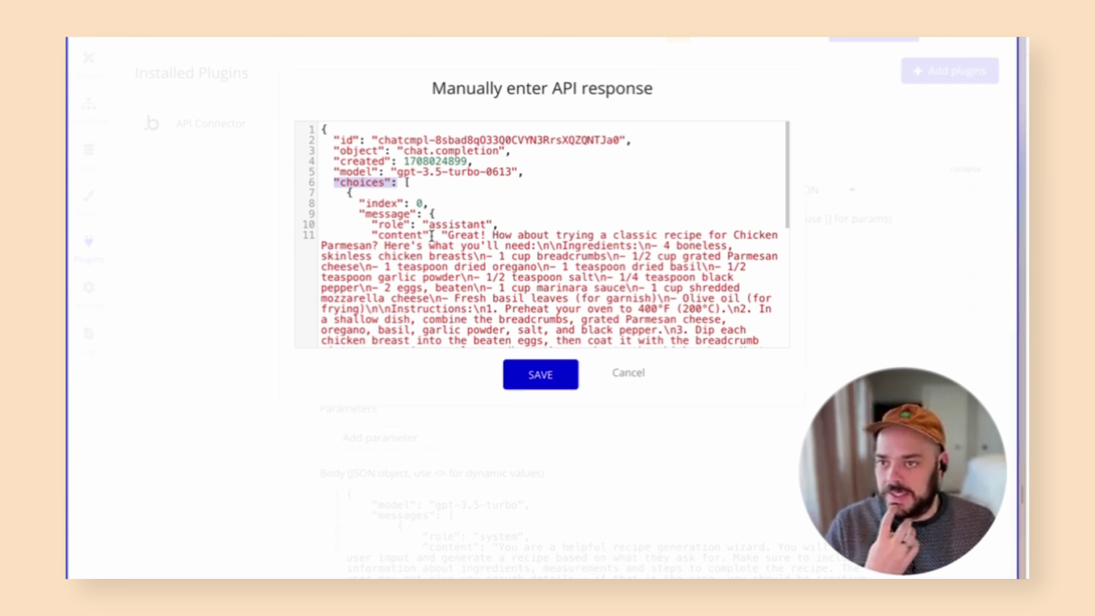
click(342, 181)
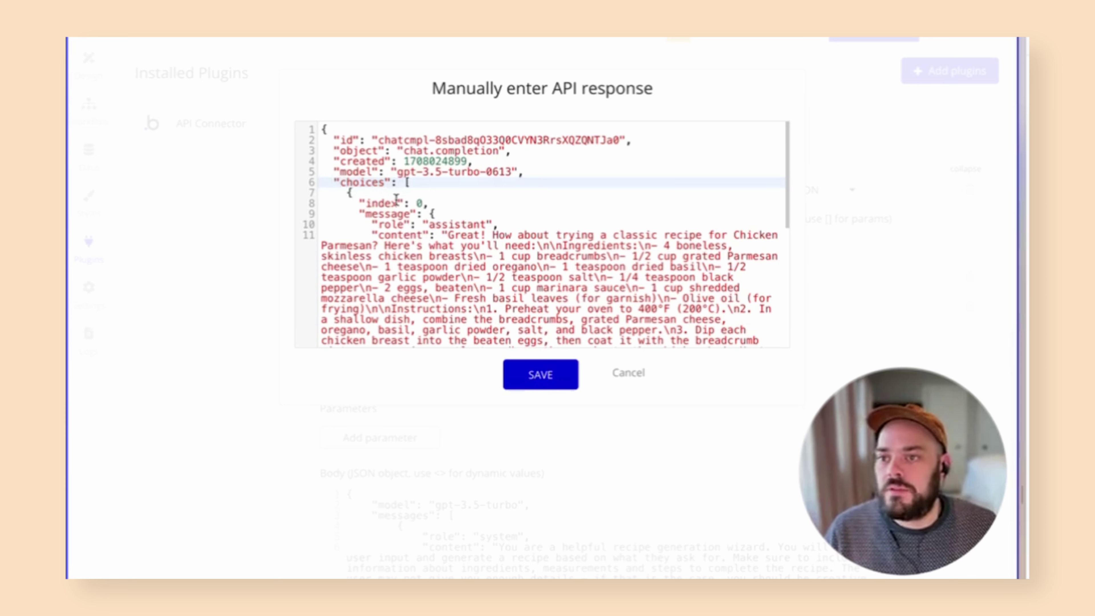
Examine the message content in the API response and compare it with the Set state action's value expression in the workflow.
drag(362, 214, 490, 211)
scroll(490, 211, up, 5)
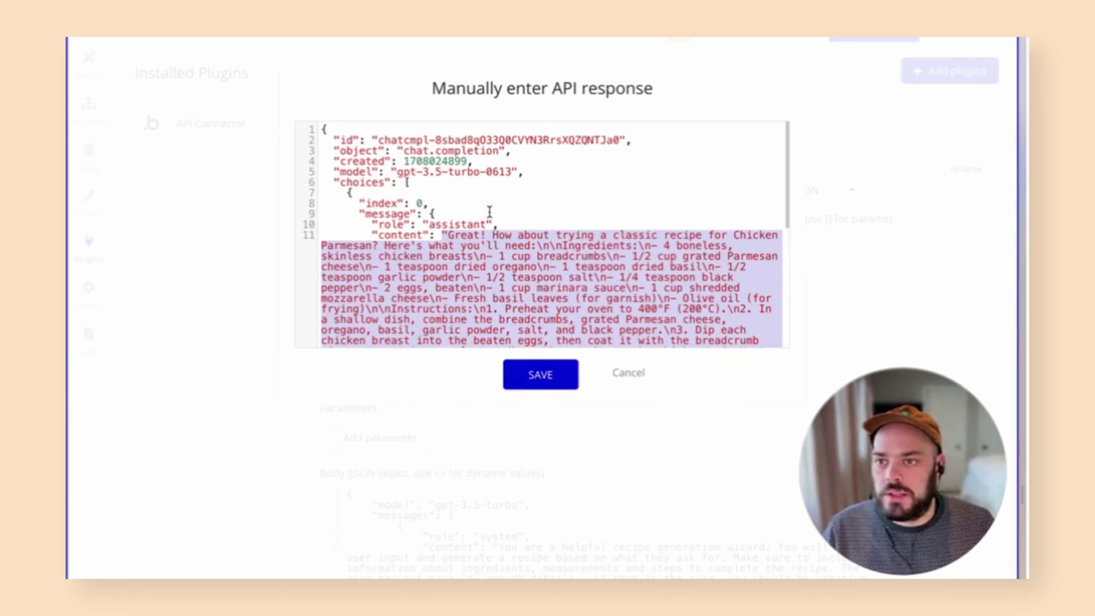
click(625, 378)
click(102, 114)
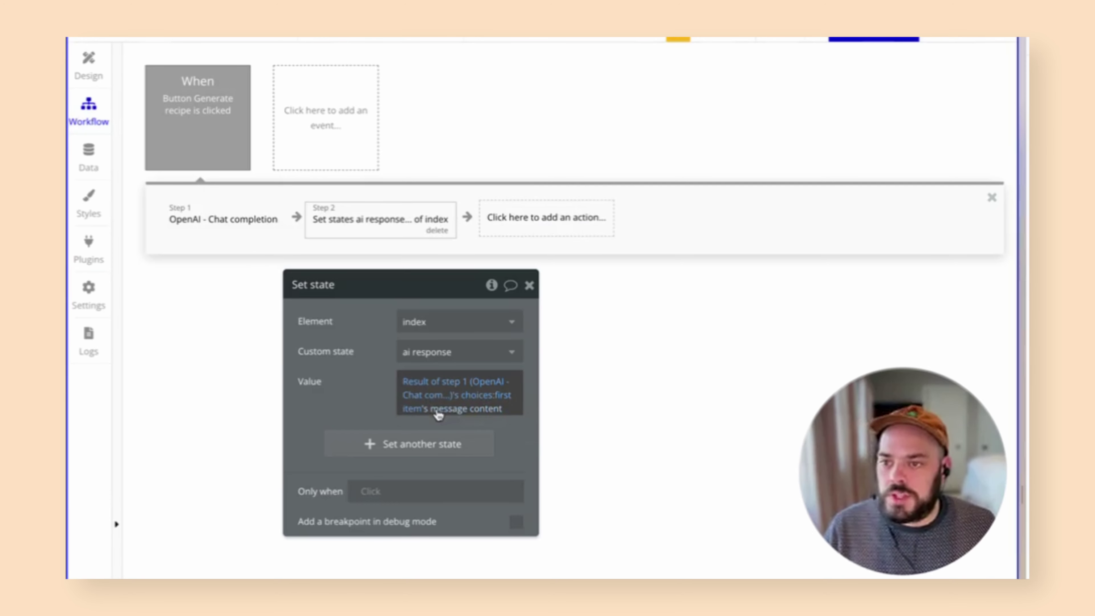
drag(357, 361, 397, 368)
click(575, 307)
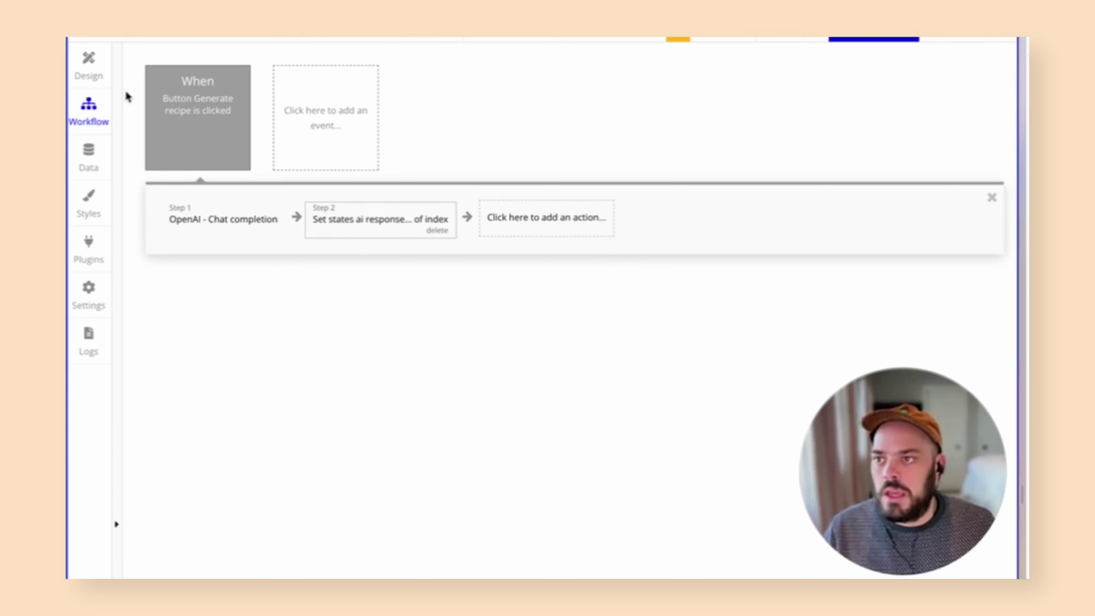
Replace the Recipe text element's placeholder content on the page with the dynamic expression index's ai response.
click(99, 76)
click(557, 258)
click(409, 376)
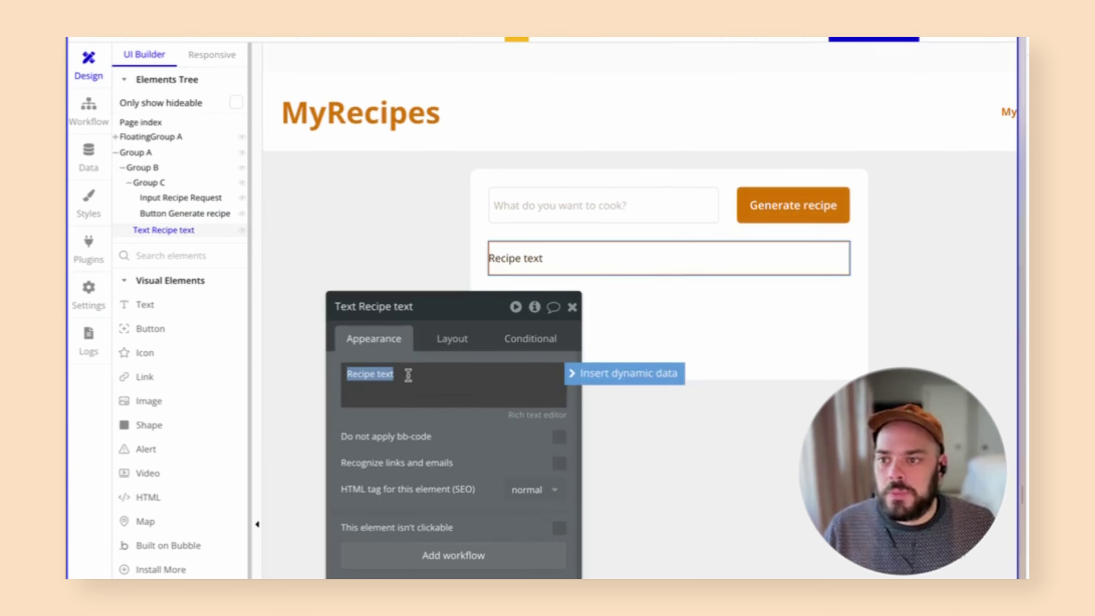
click(586, 373)
text(index)
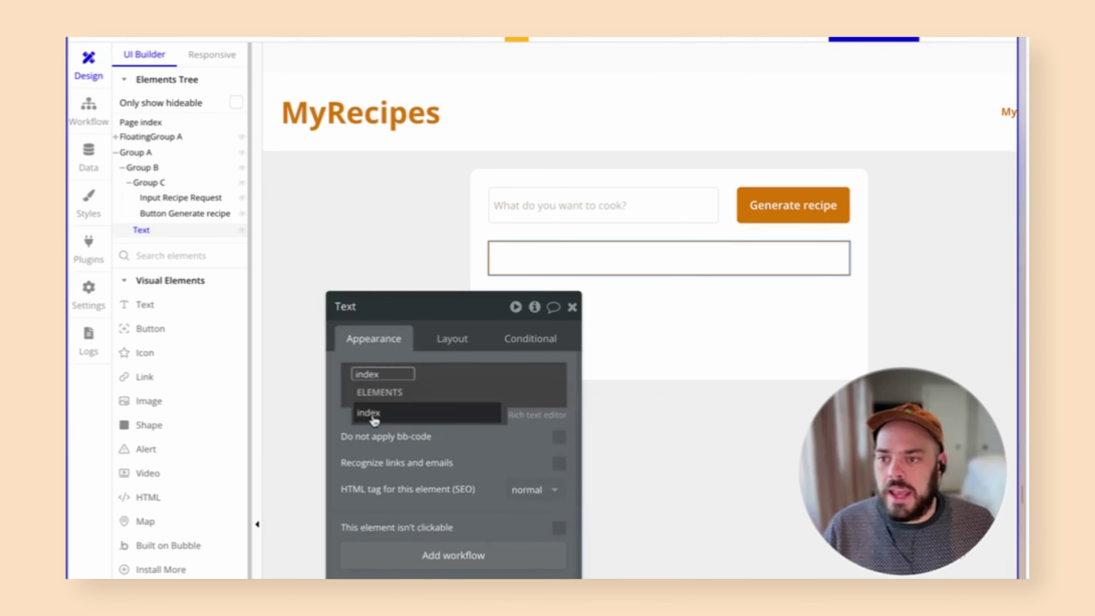
click(435, 419)
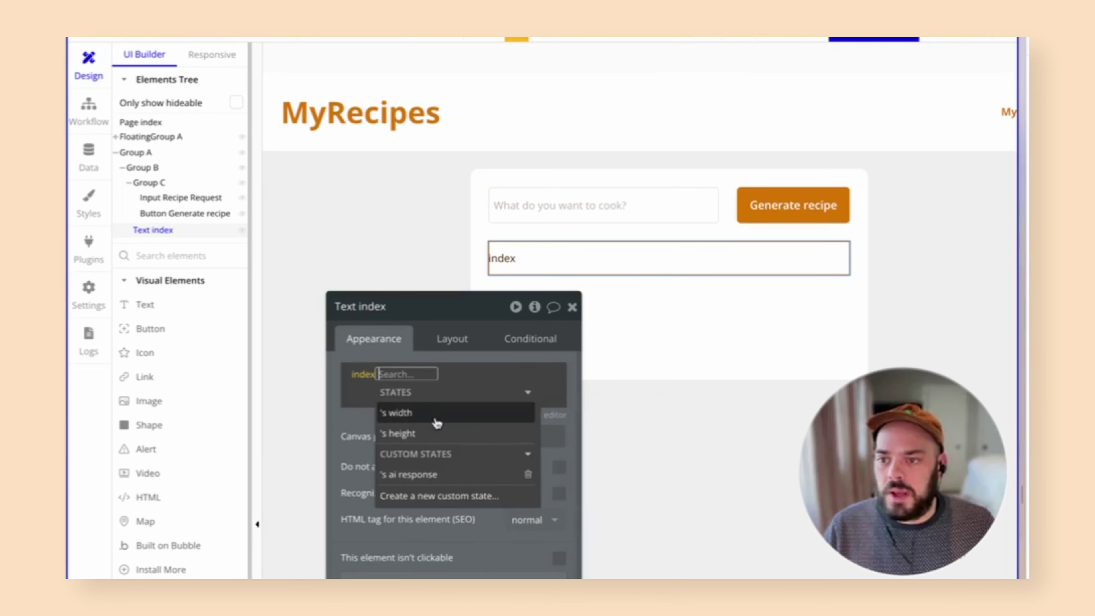
click(444, 474)
click(572, 307)
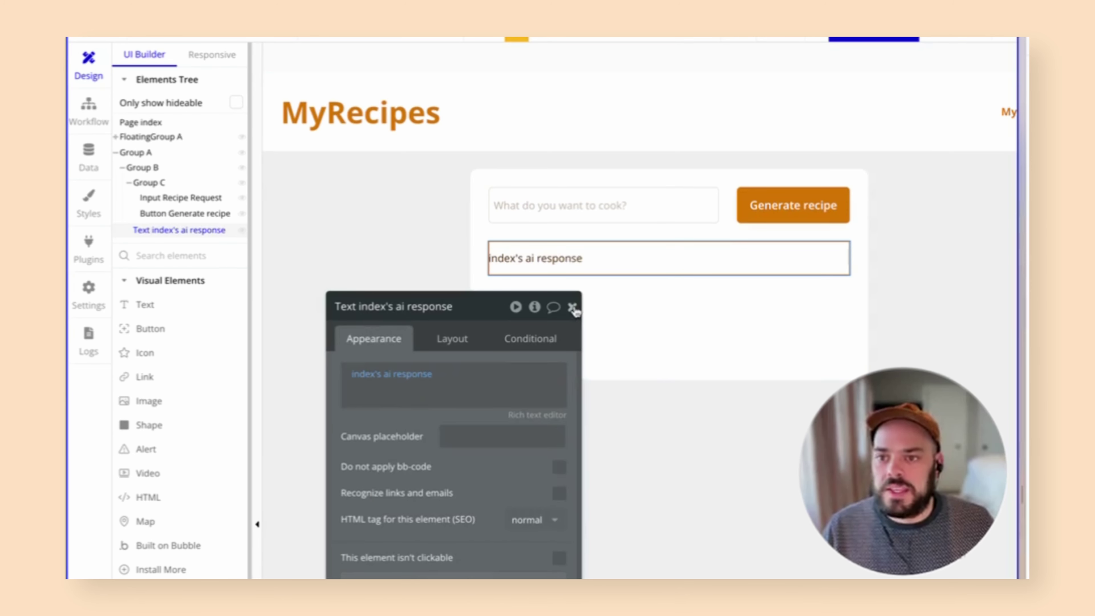
click(572, 307)
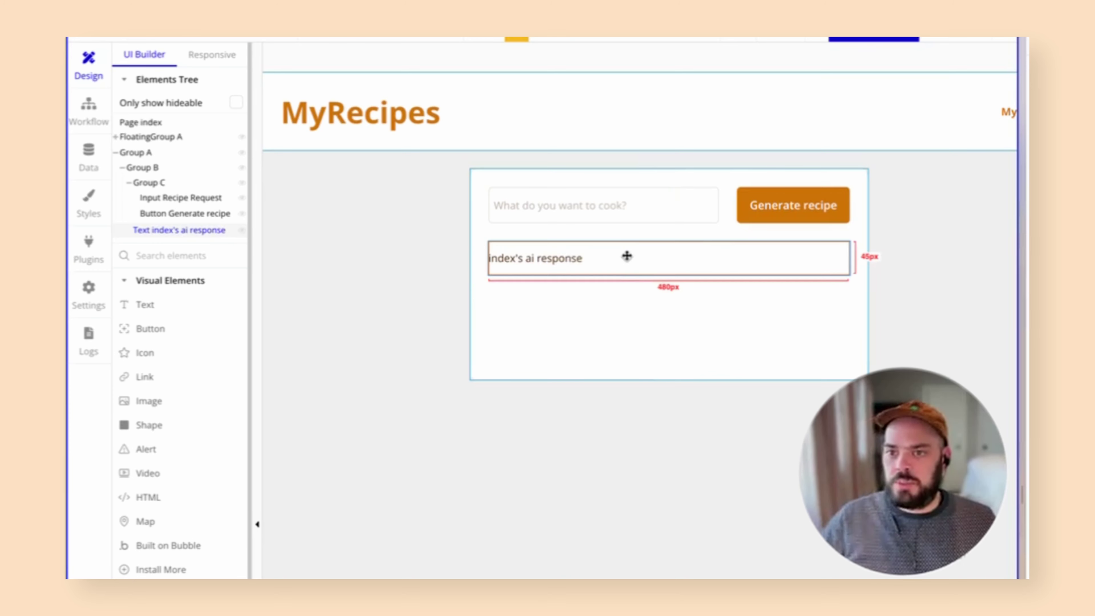
click(672, 333)
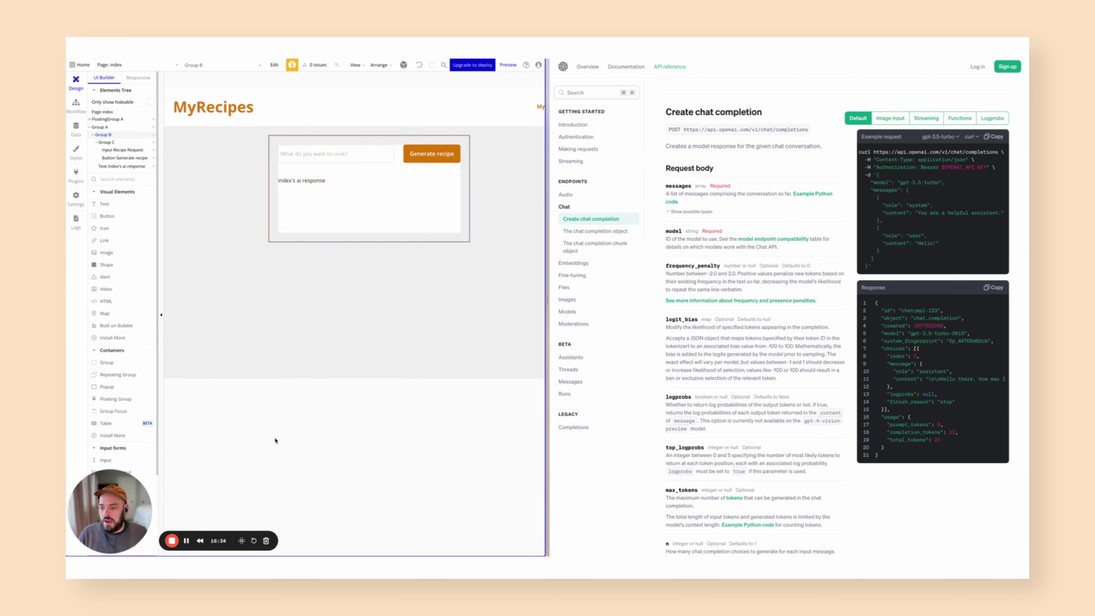
Preview the page and generate a recipe for the request "I'm in the mood for salmon tonight".
key(ctrl+shift+minus)
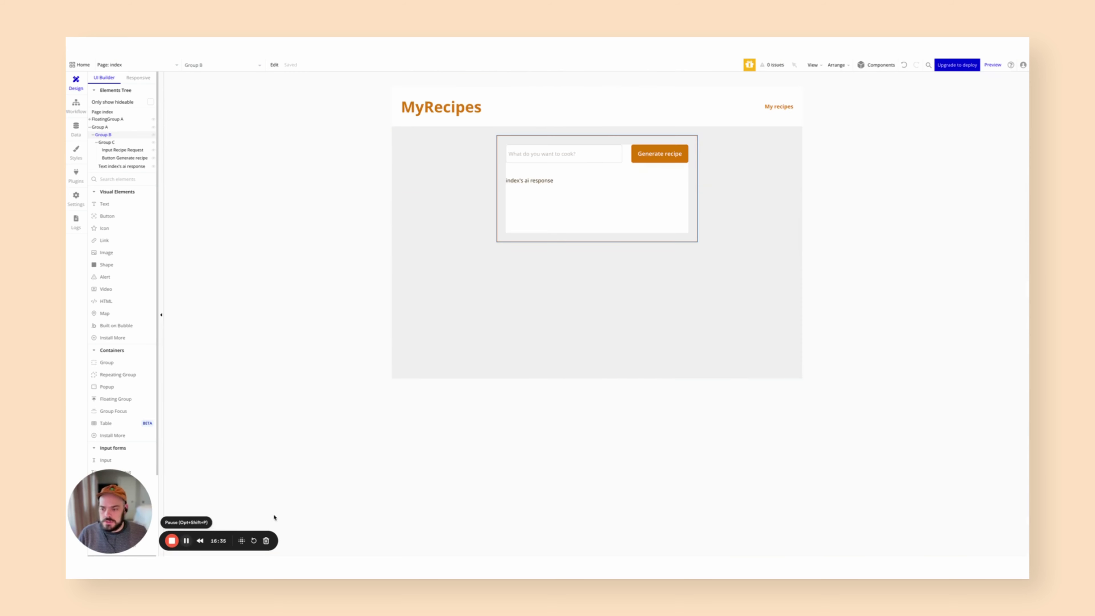
click(992, 65)
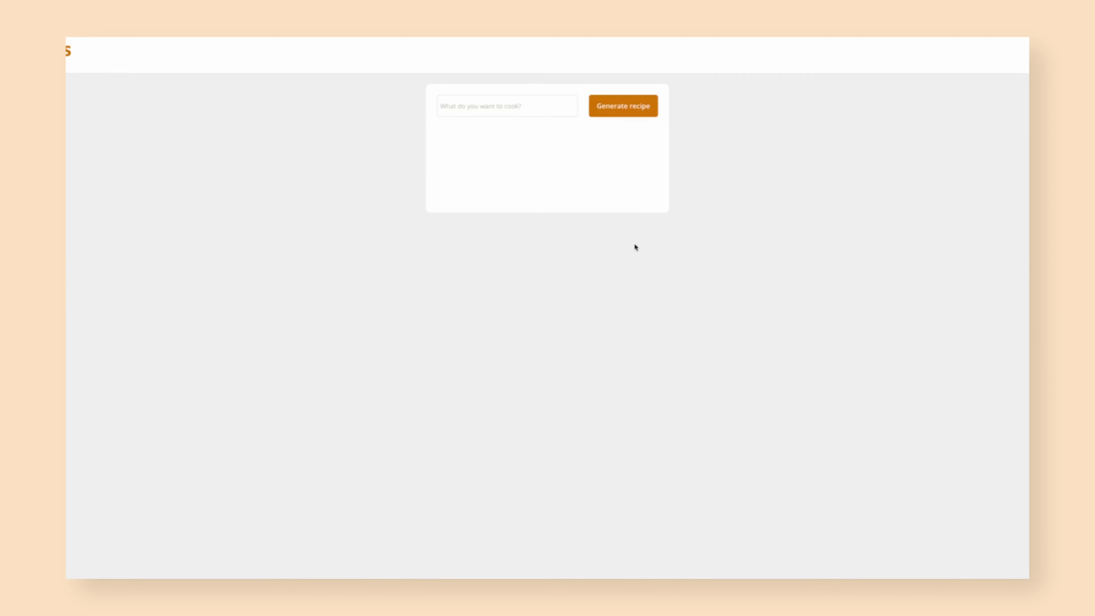
click(478, 86)
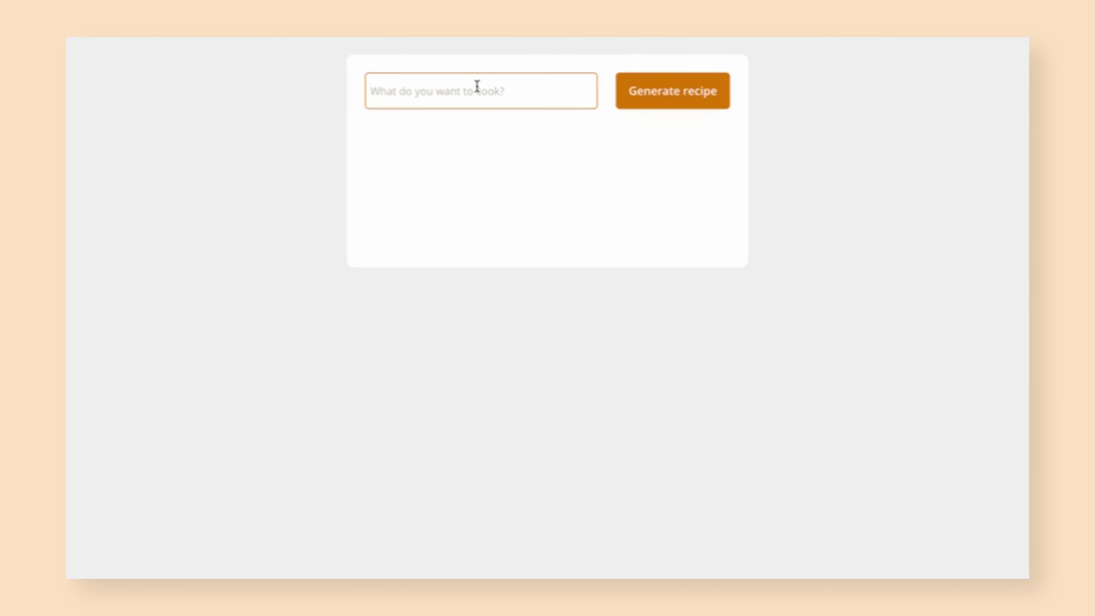
text(I'm)
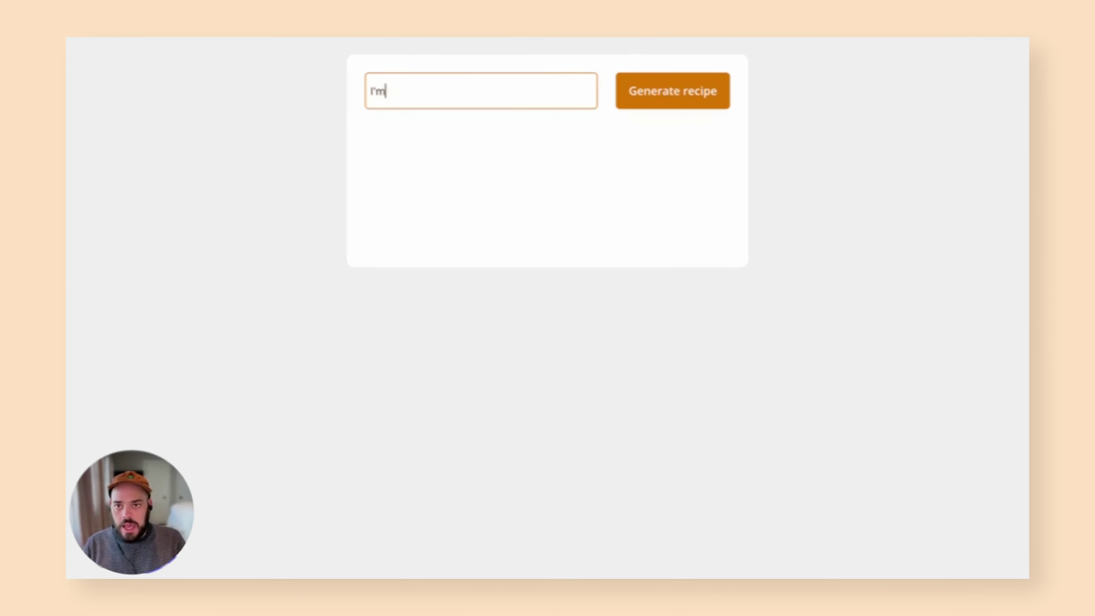
text( in the mood for salmon tonight)
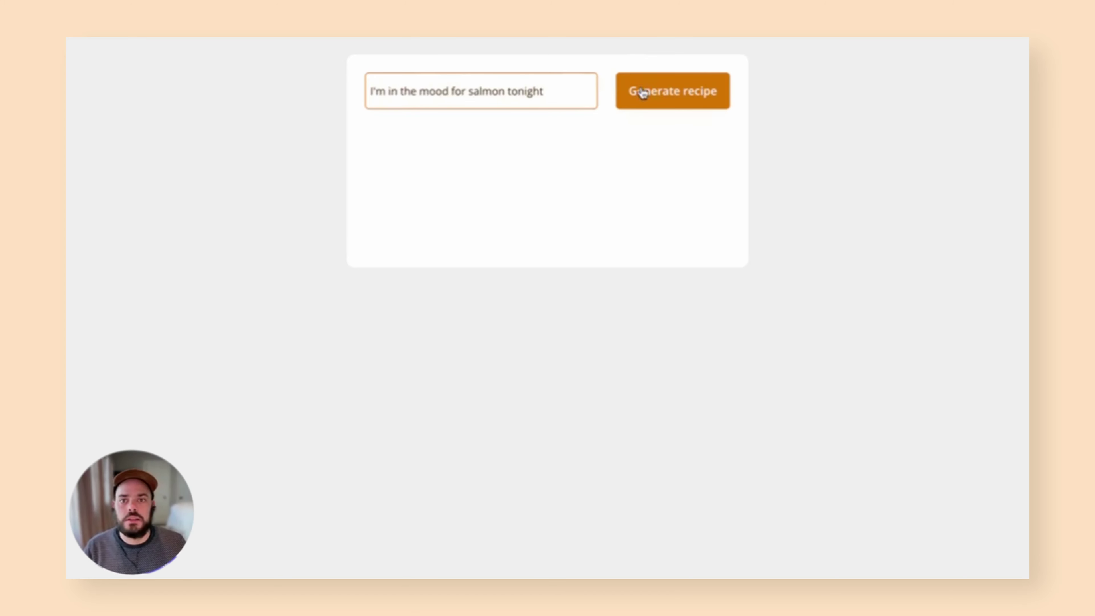
click(664, 91)
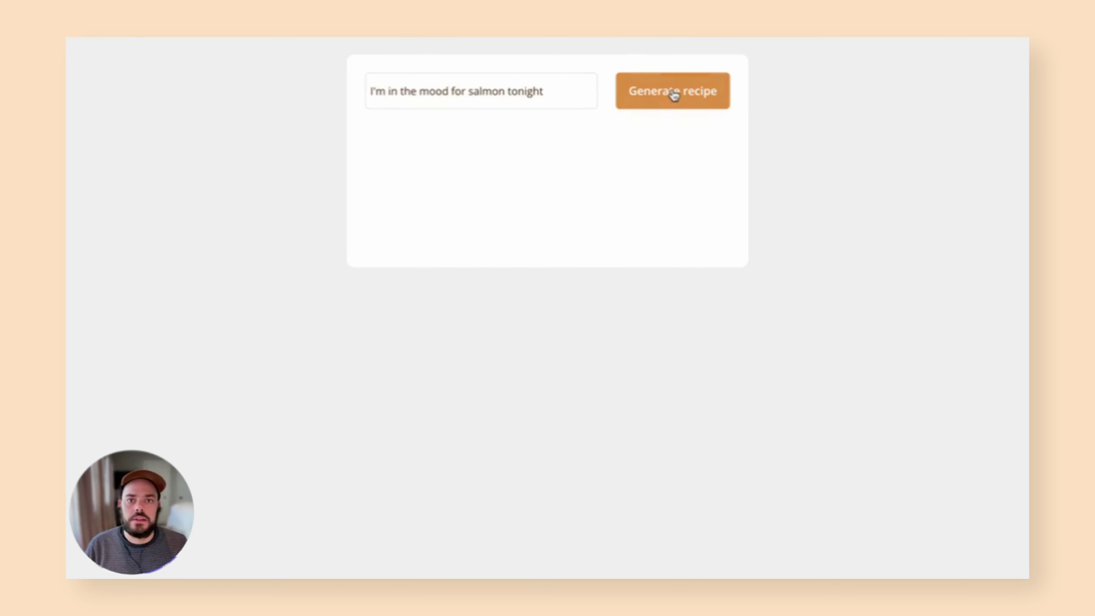